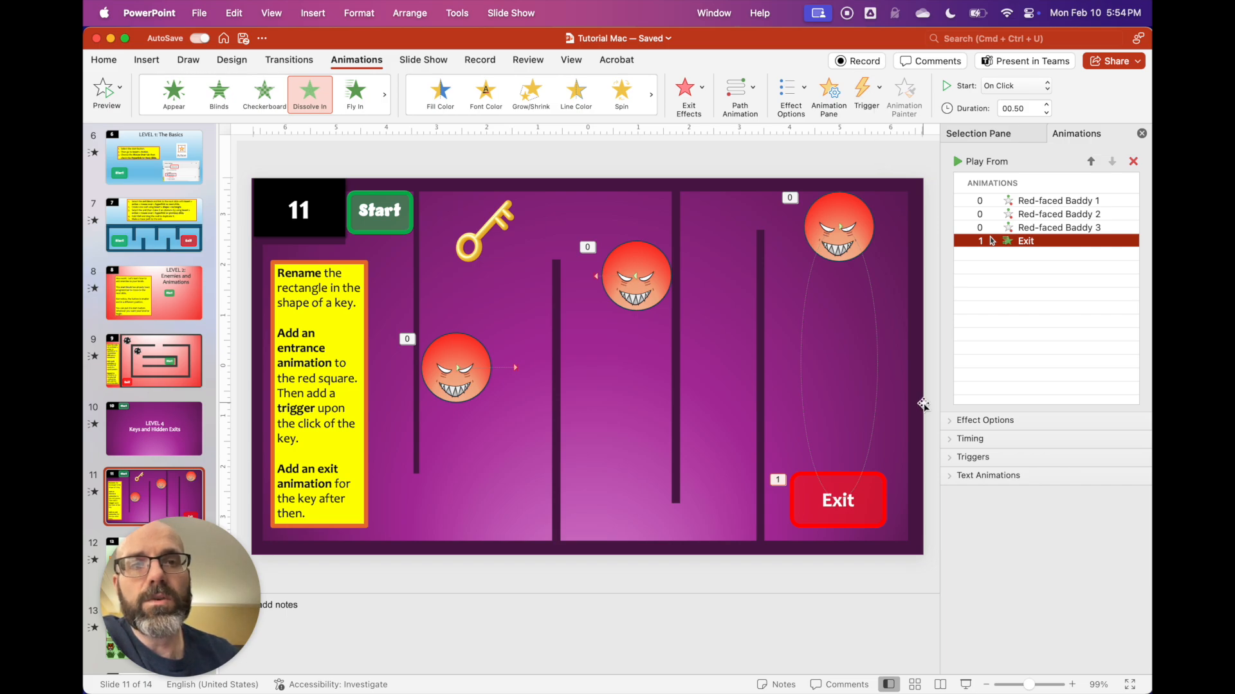
- Set the Exit button's entrance animation to be triggered by a click on the Key object
left_click(951, 460)
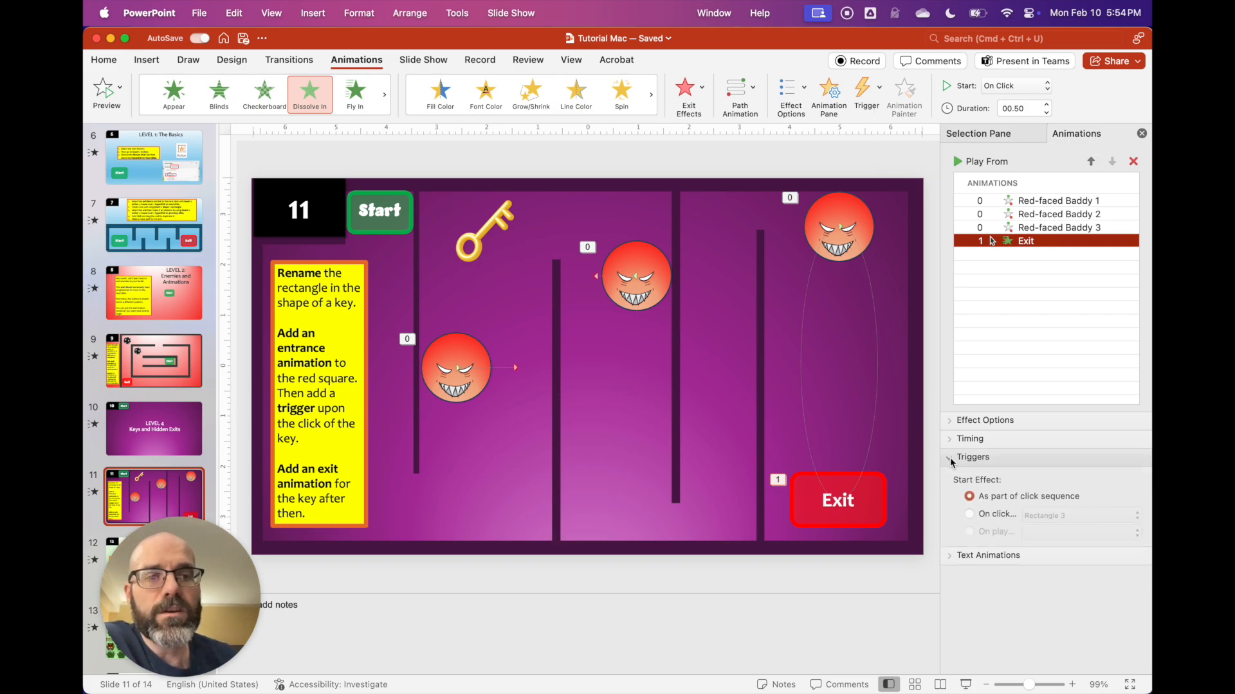
left_click(951, 461)
left_click(950, 461)
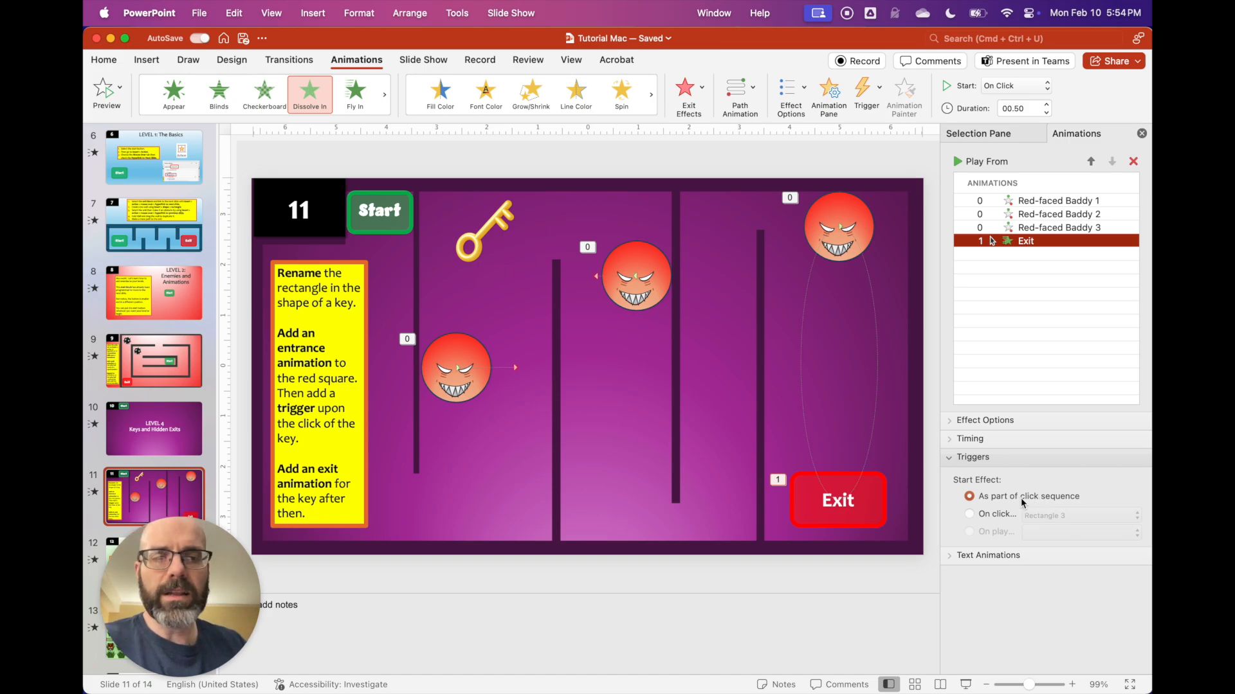
left_click(971, 514)
left_click(1065, 517)
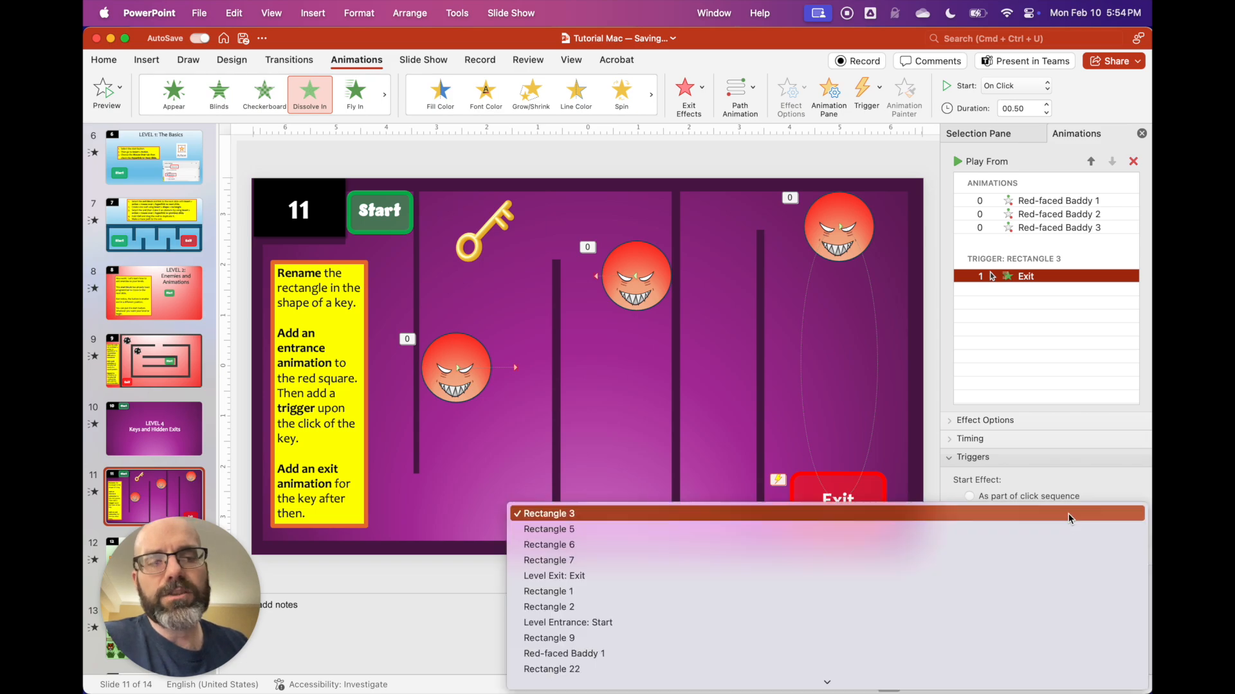
scroll(936, 557, "down", 3)
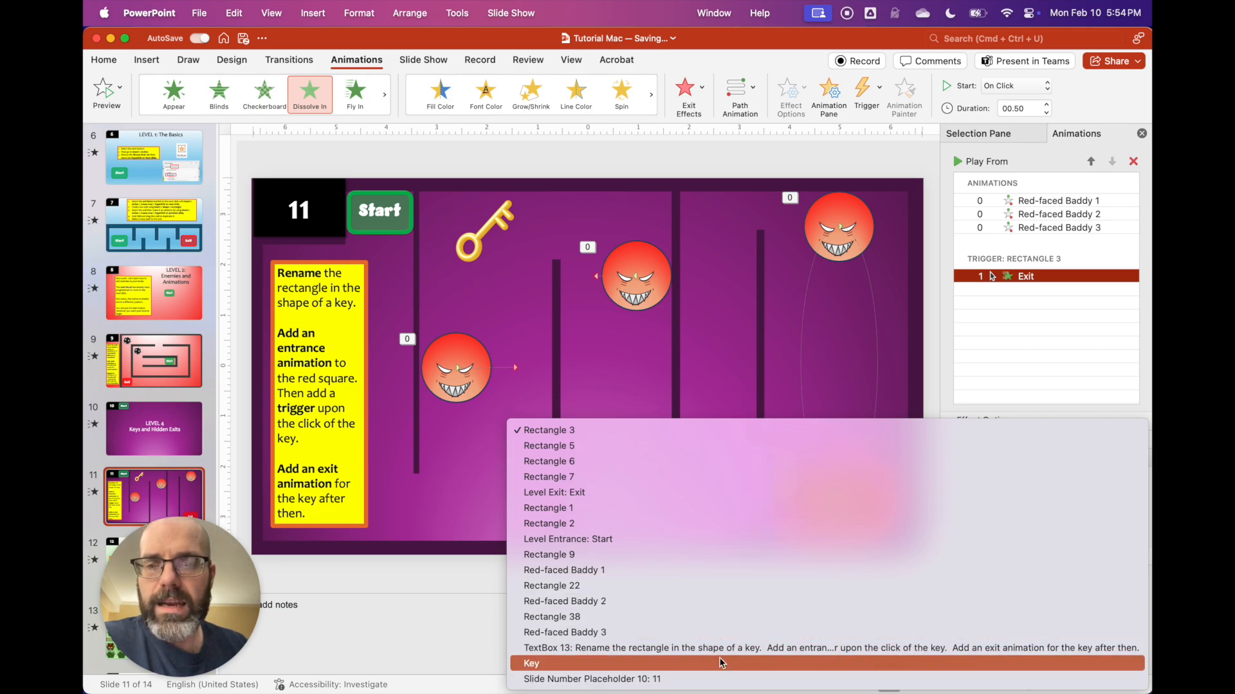
left_click(553, 664)
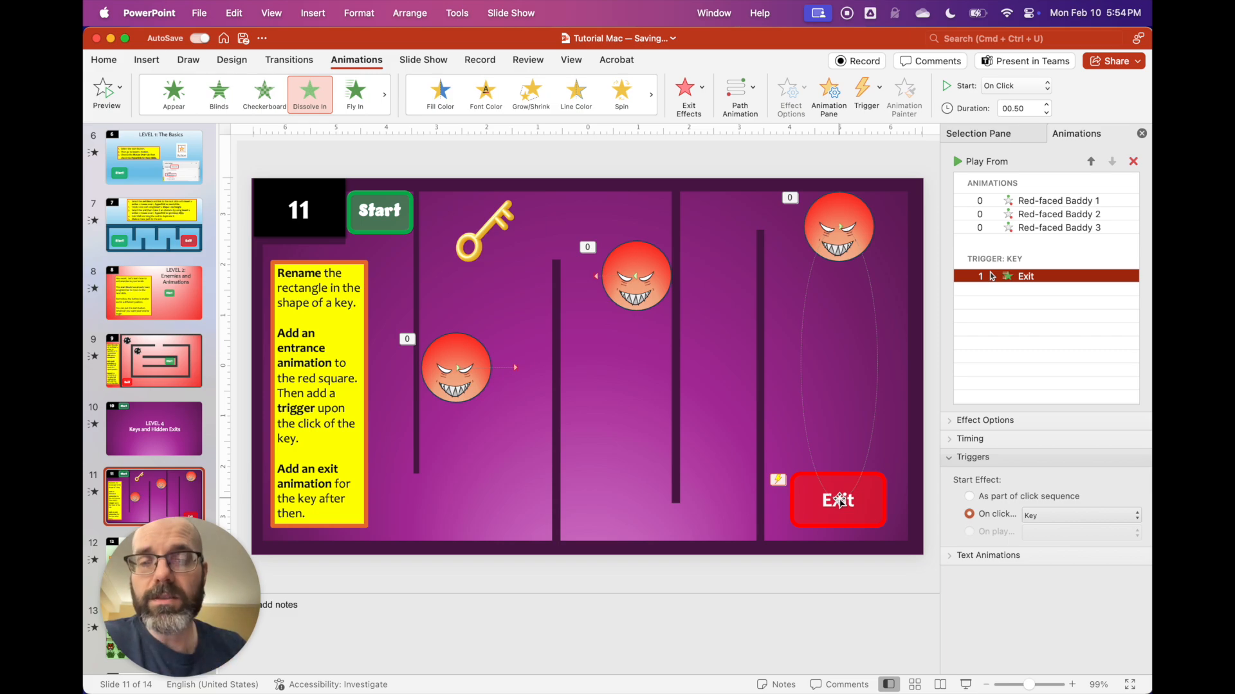
- Play the slide show from slide 10, test whether picking the key reveals the exit, and end the show
left_click(163, 438)
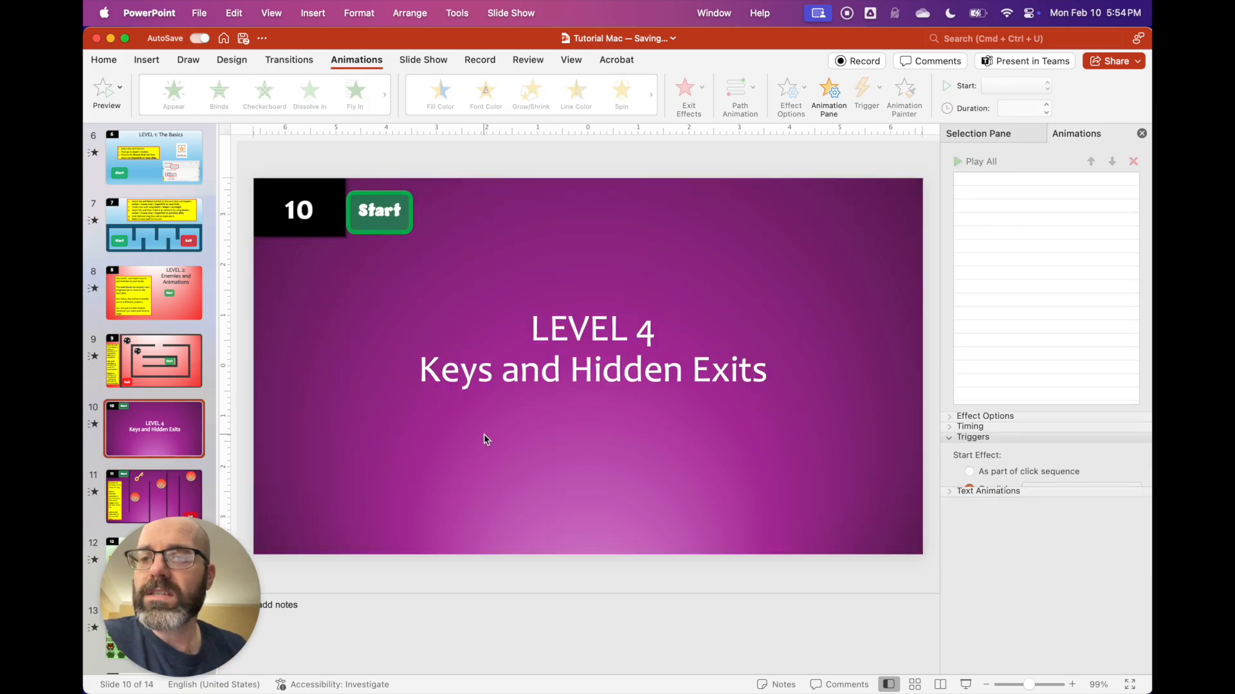
left_click(965, 683)
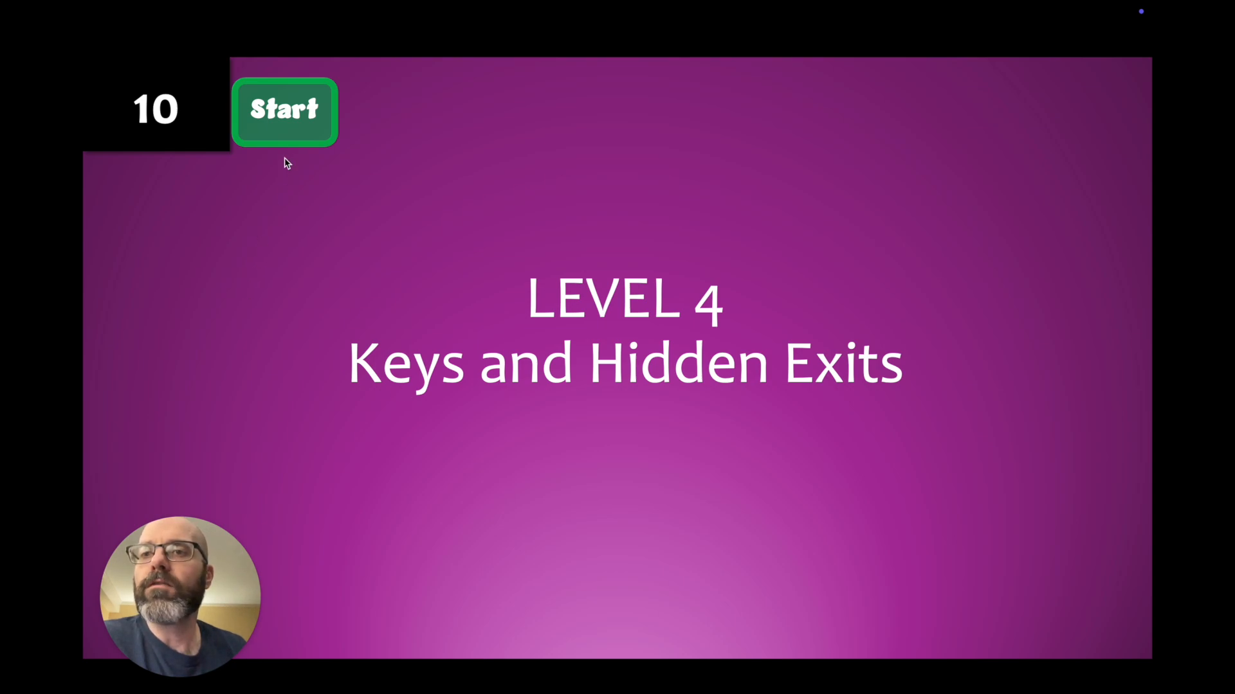
left_click(286, 139)
left_click(285, 139)
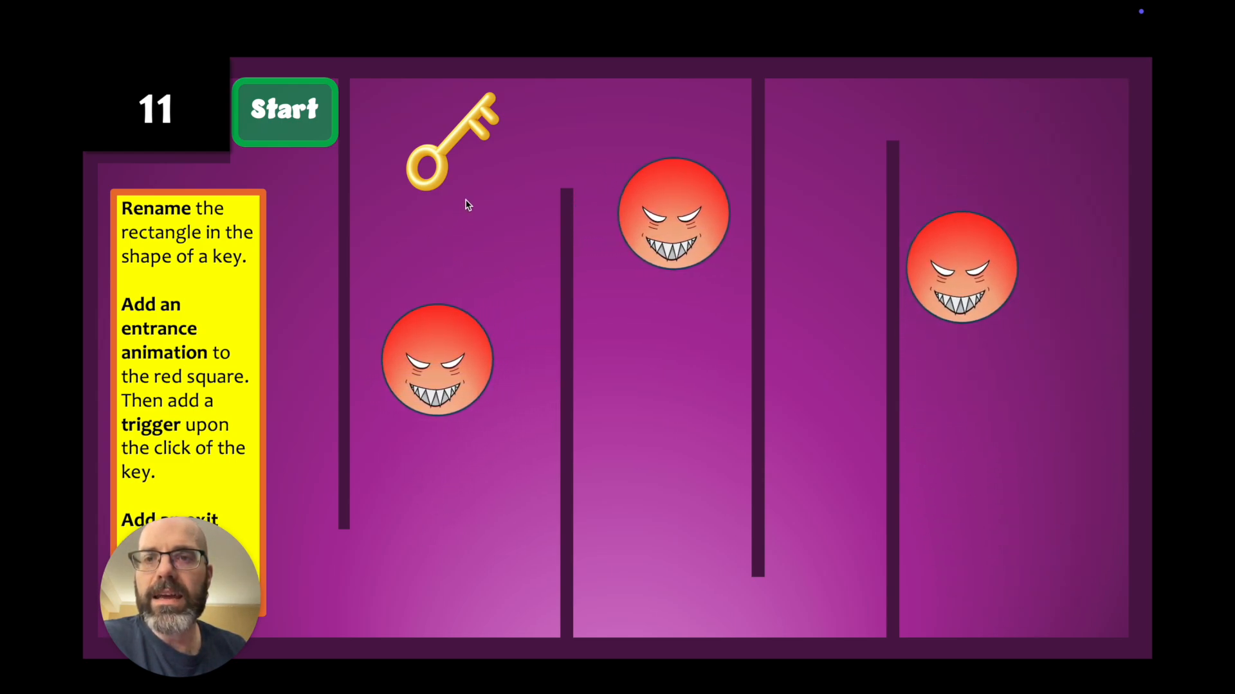
left_click(441, 158)
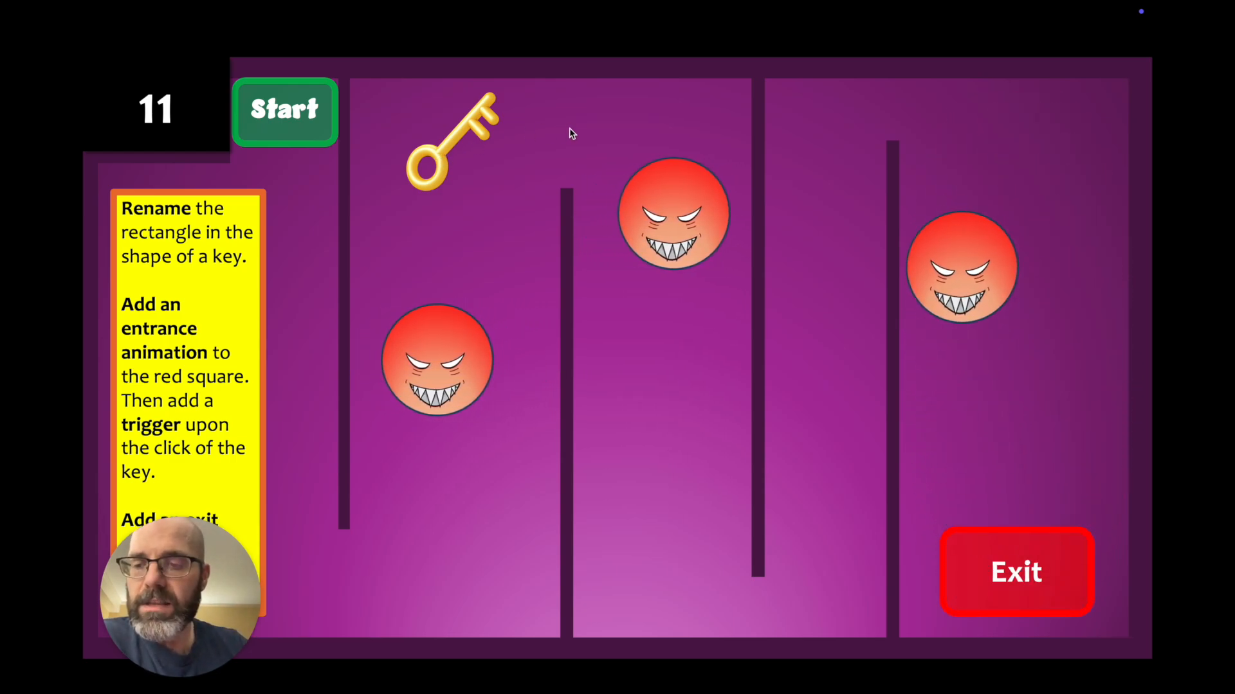
key("Escape")
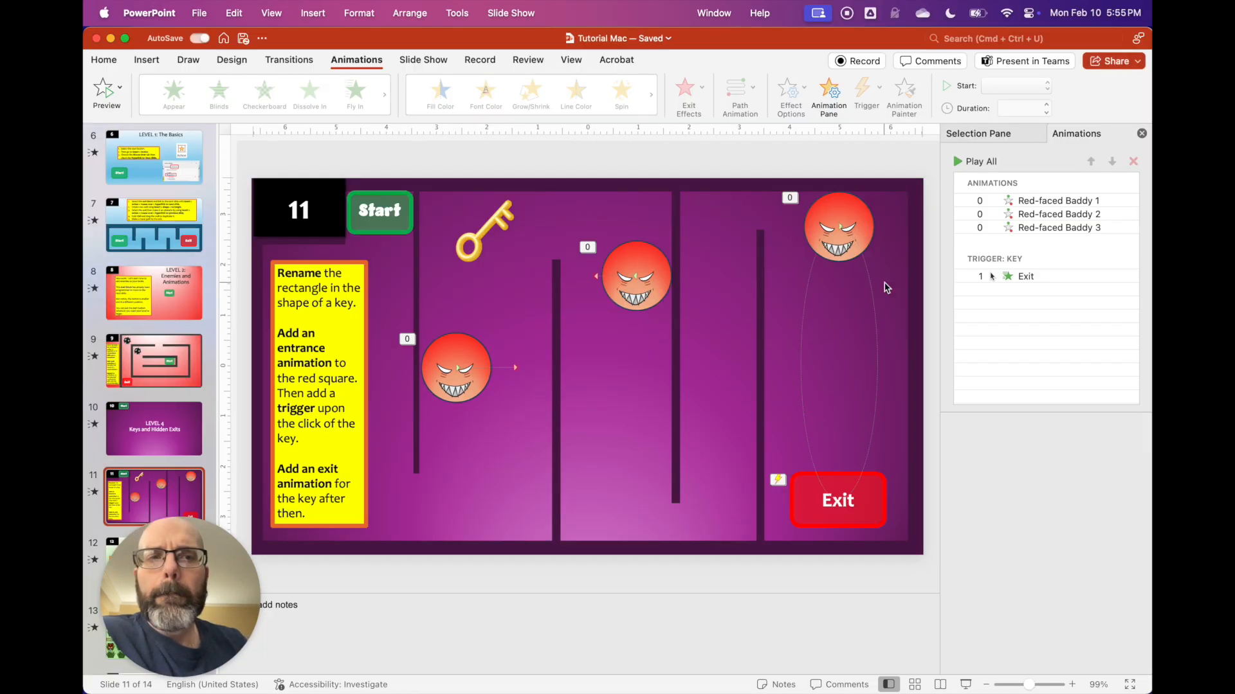
- Add a Checkerboard exit effect to the key picture on slide 11
left_click(495, 235)
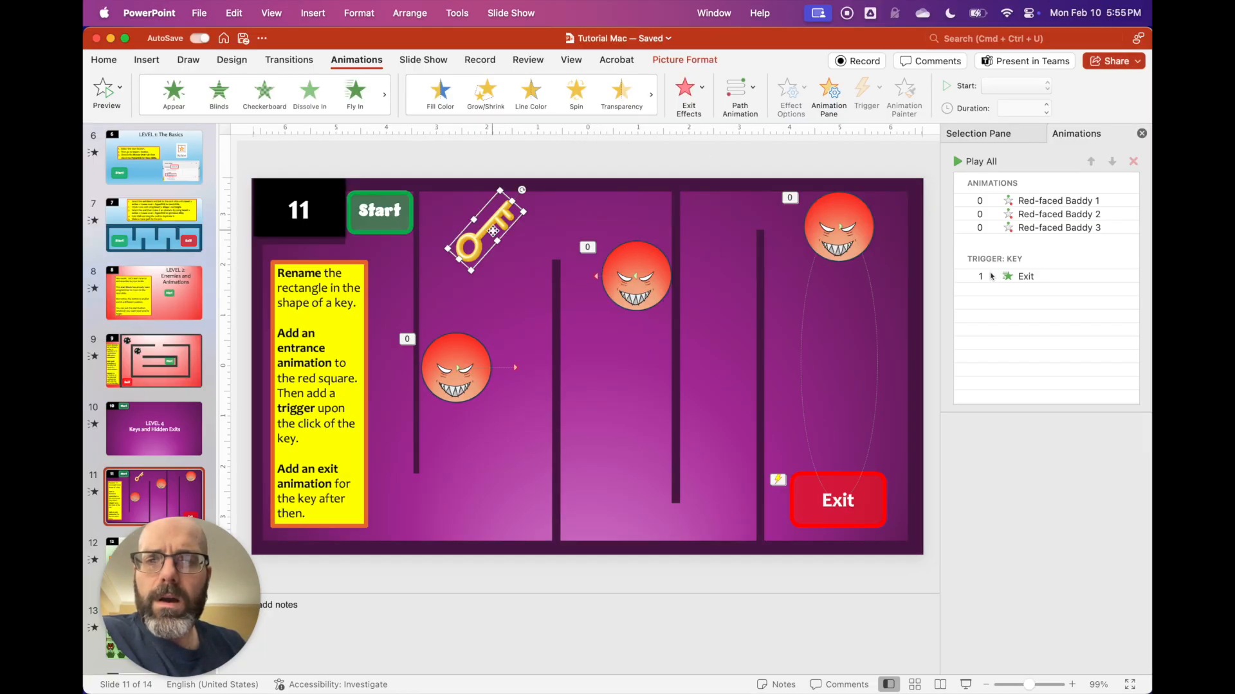
left_click(554, 227)
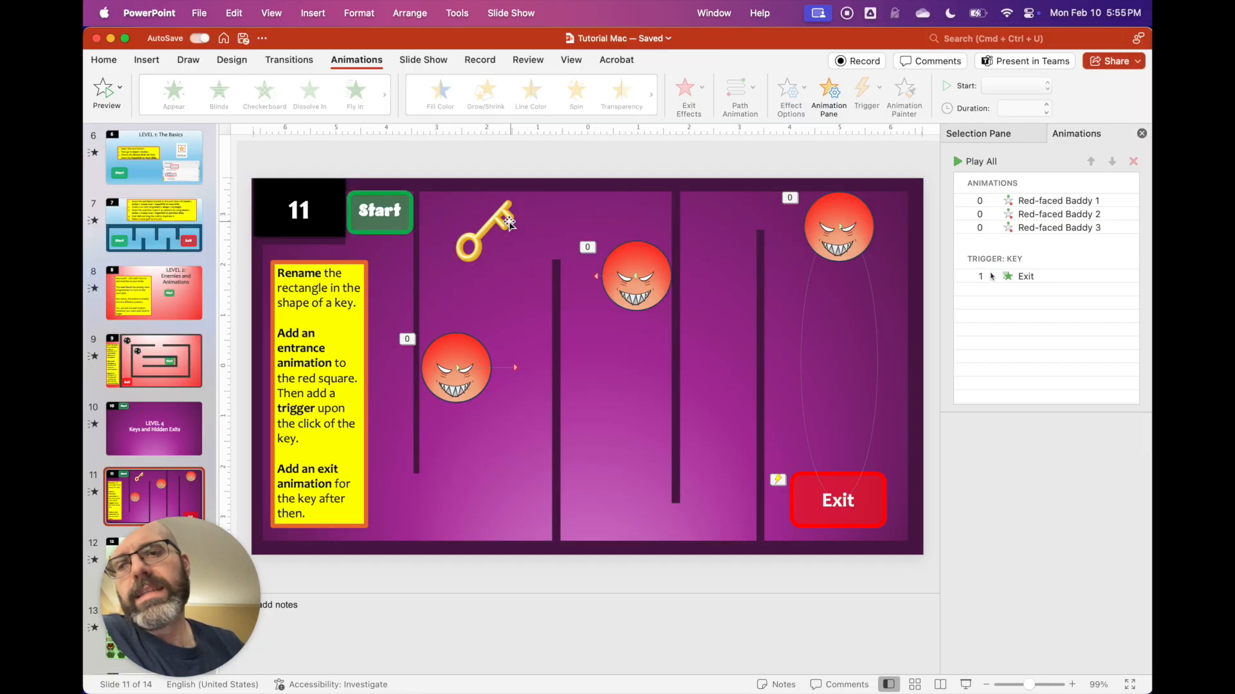
left_click(503, 220)
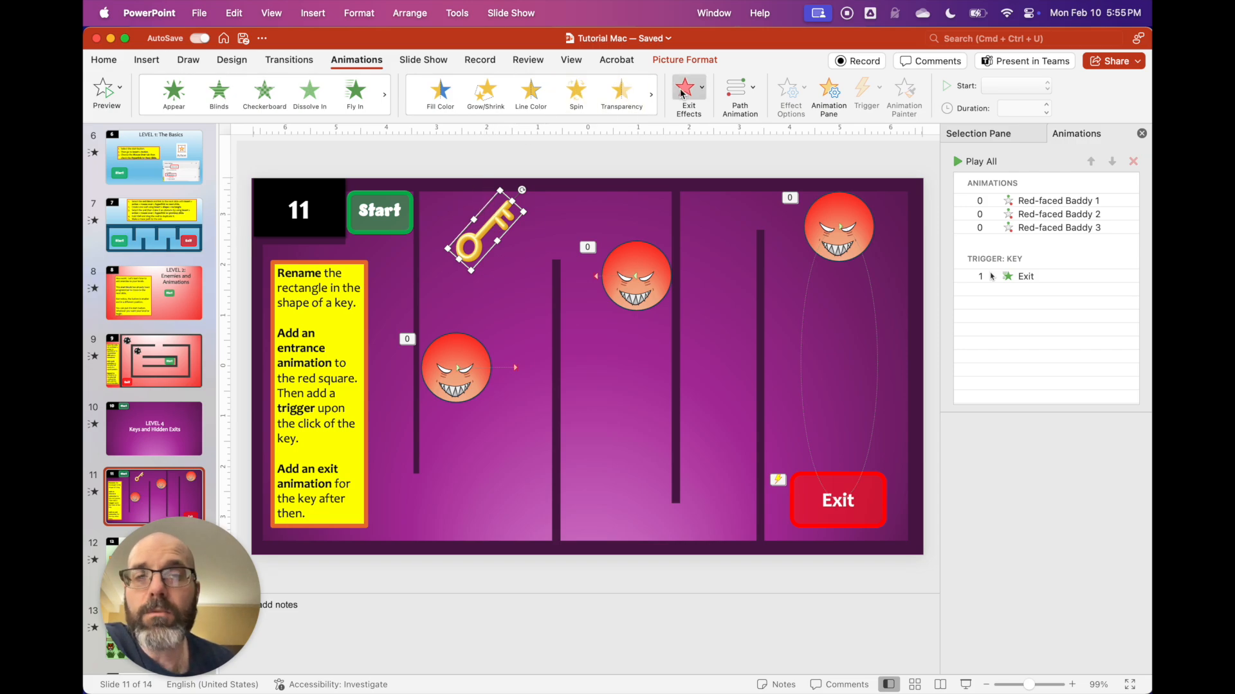
left_click(701, 94)
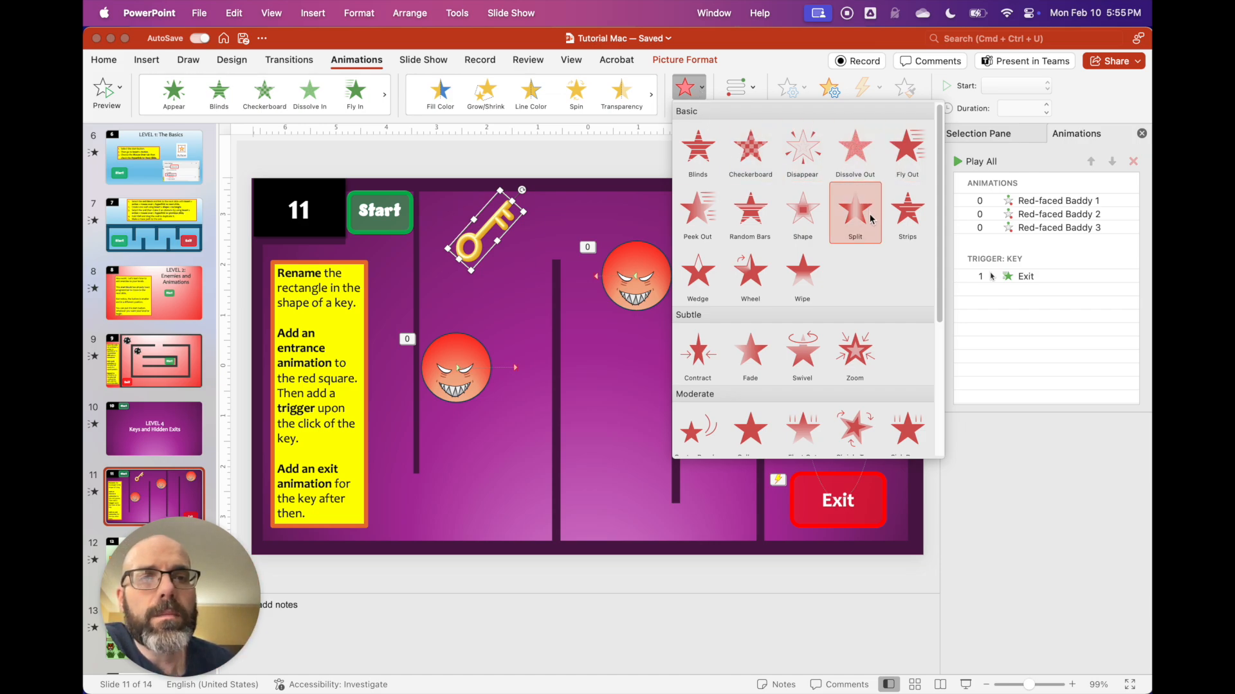
scroll(848, 277, "down", 3)
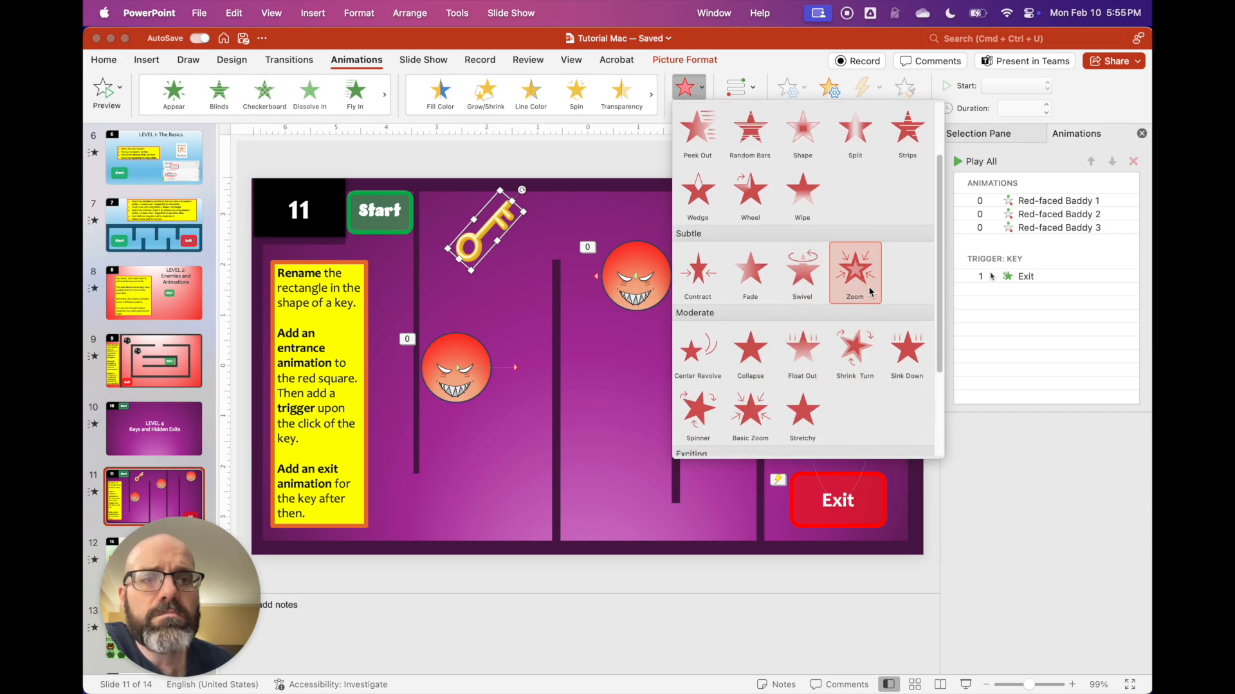
scroll(836, 270, "up", 3)
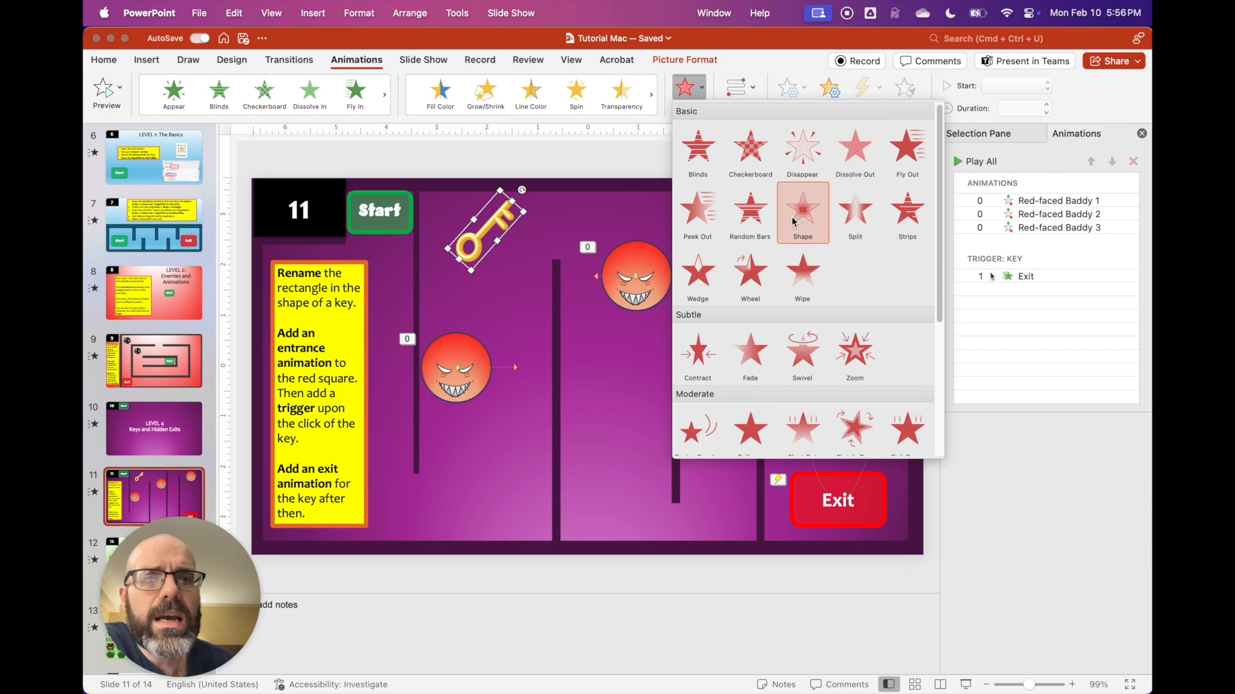
left_click(749, 153)
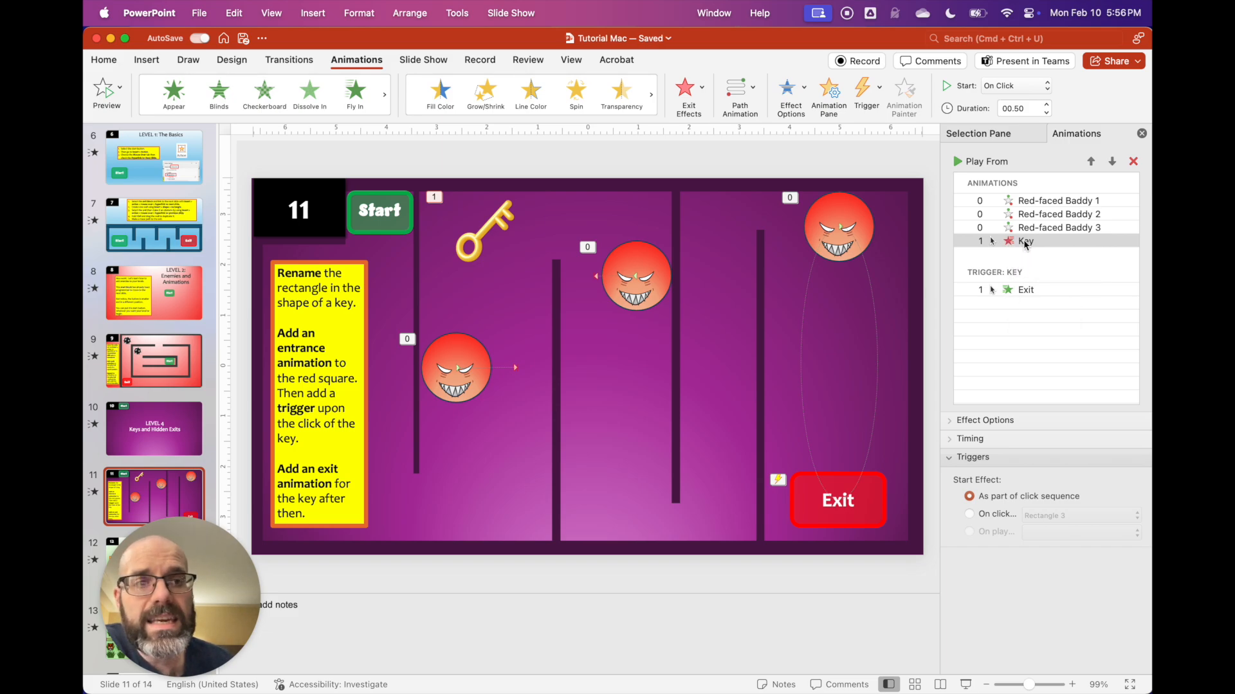
- Move the Key exit animation below Exit under the Key trigger and set its start to With Previous
left_click_drag(1025, 244, 1020, 291)
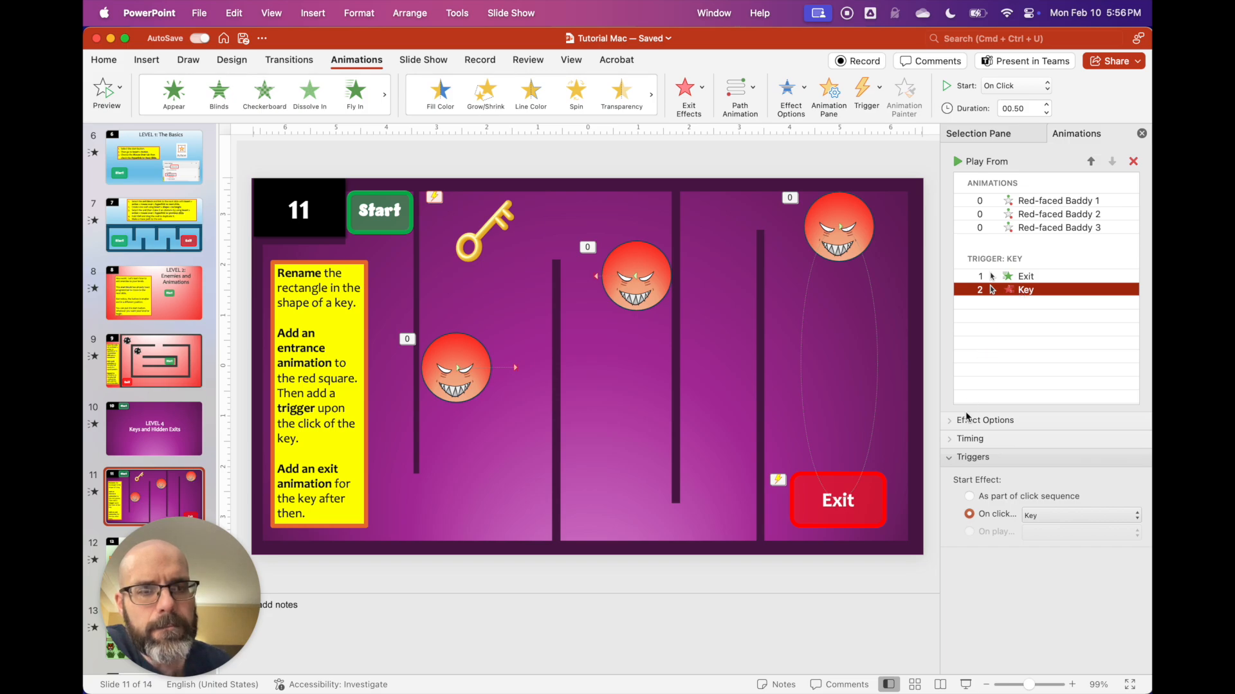
left_click(947, 441)
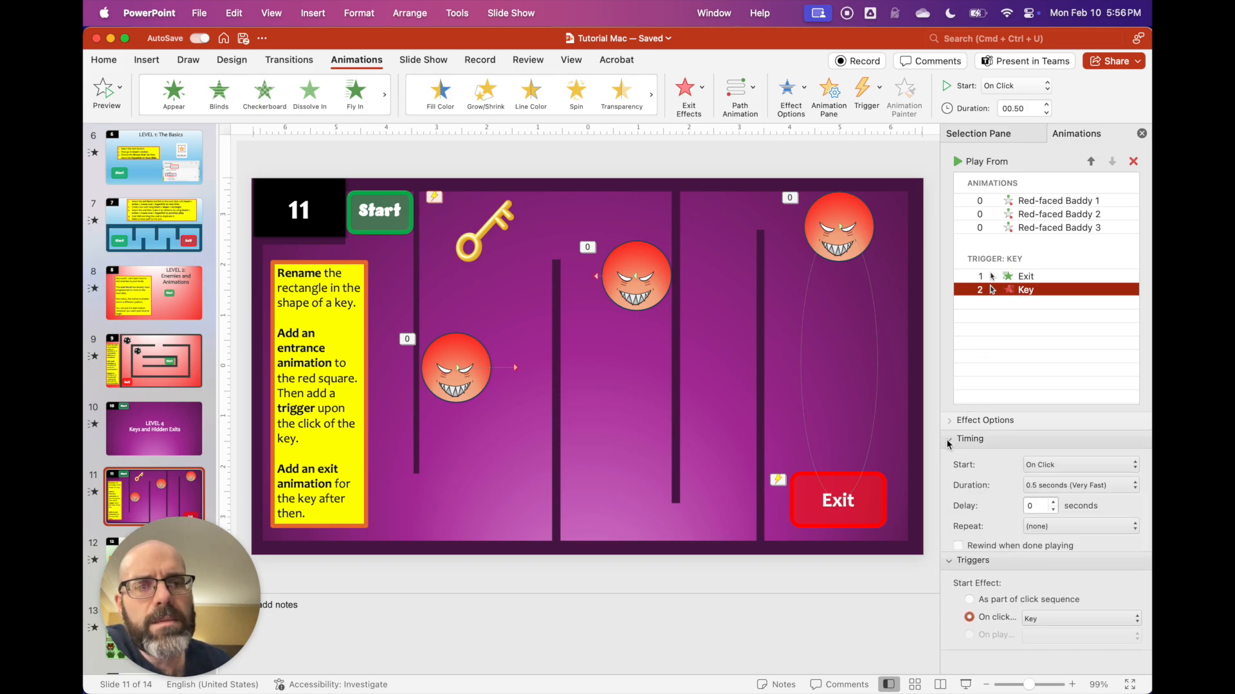
left_click(1065, 467)
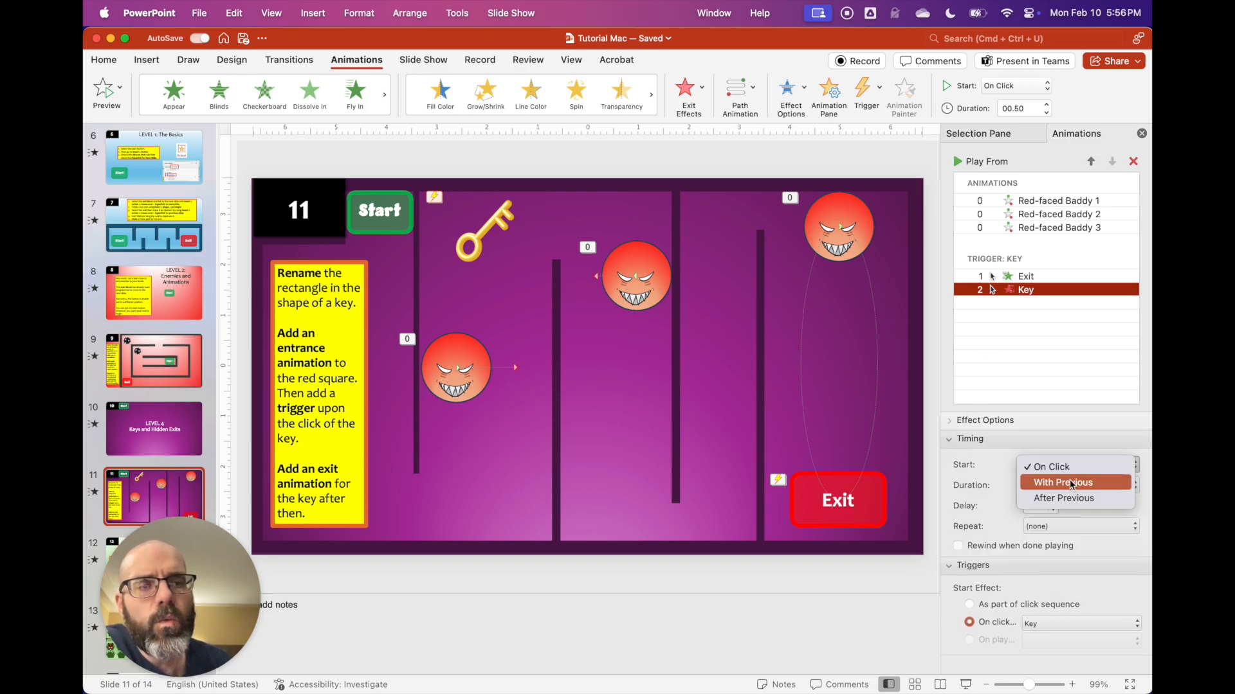
left_click(1070, 481)
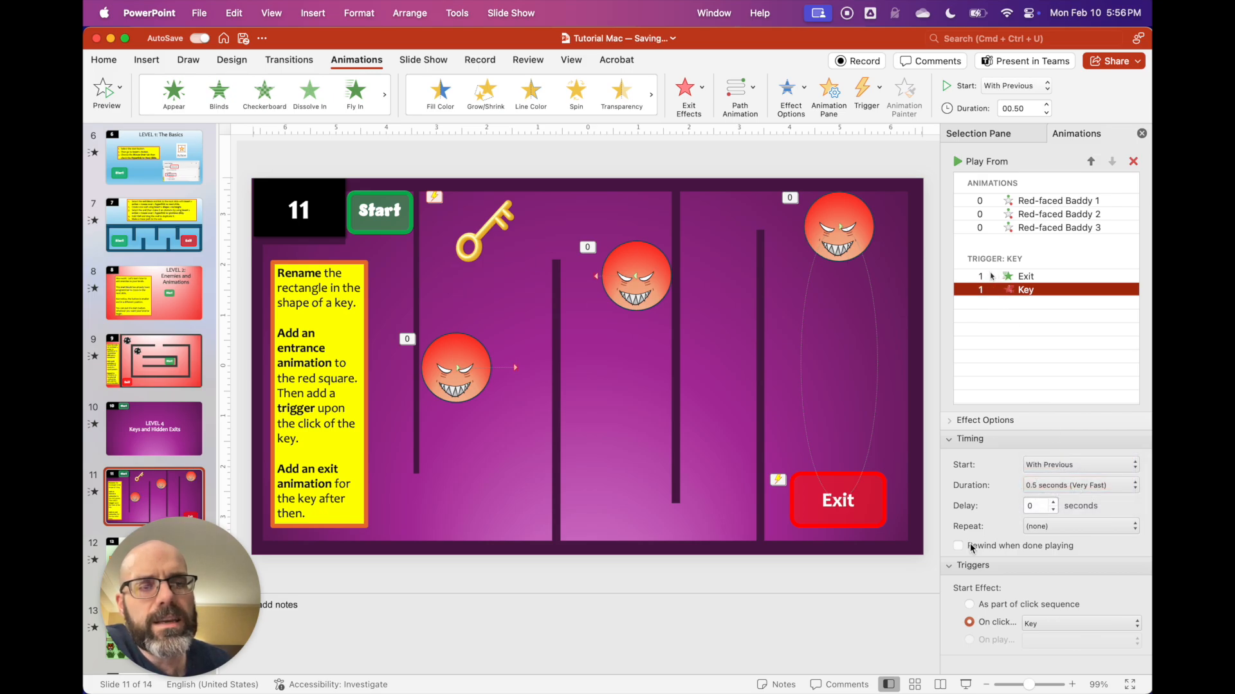
- Replay Level 4 from its title slide, test the key's exit effect together with the exit's appearance, and end the show
left_click(965, 684)
key("Left")
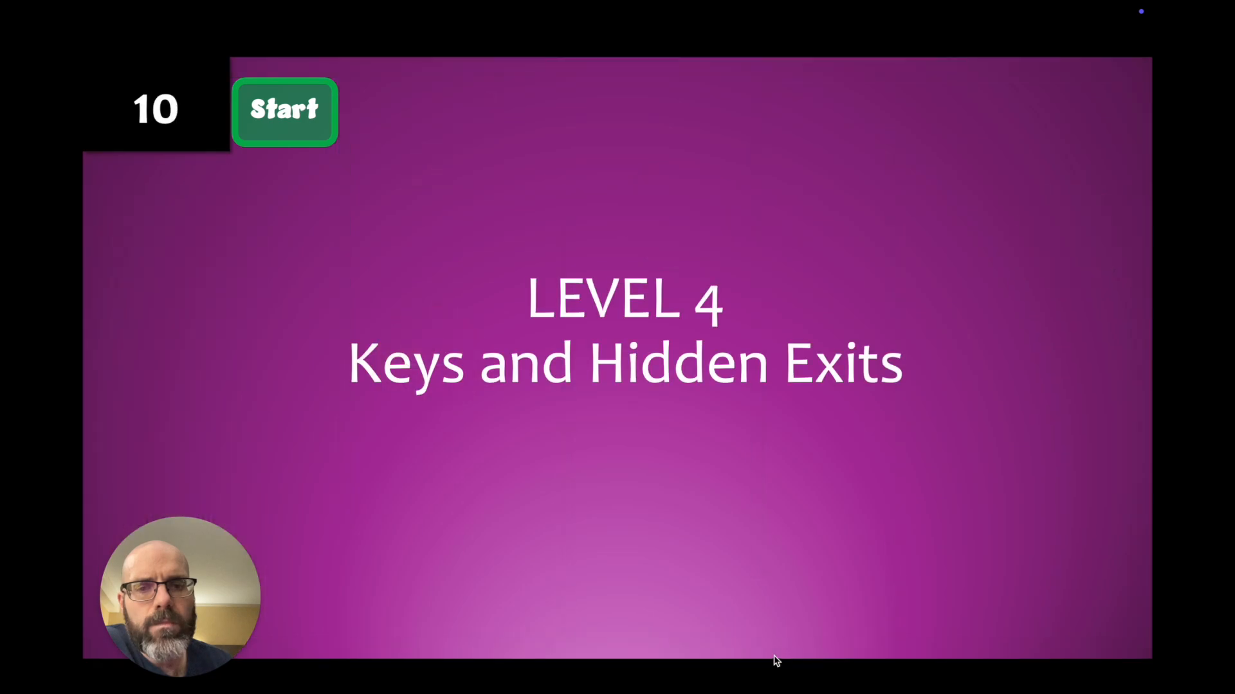
left_click(287, 140)
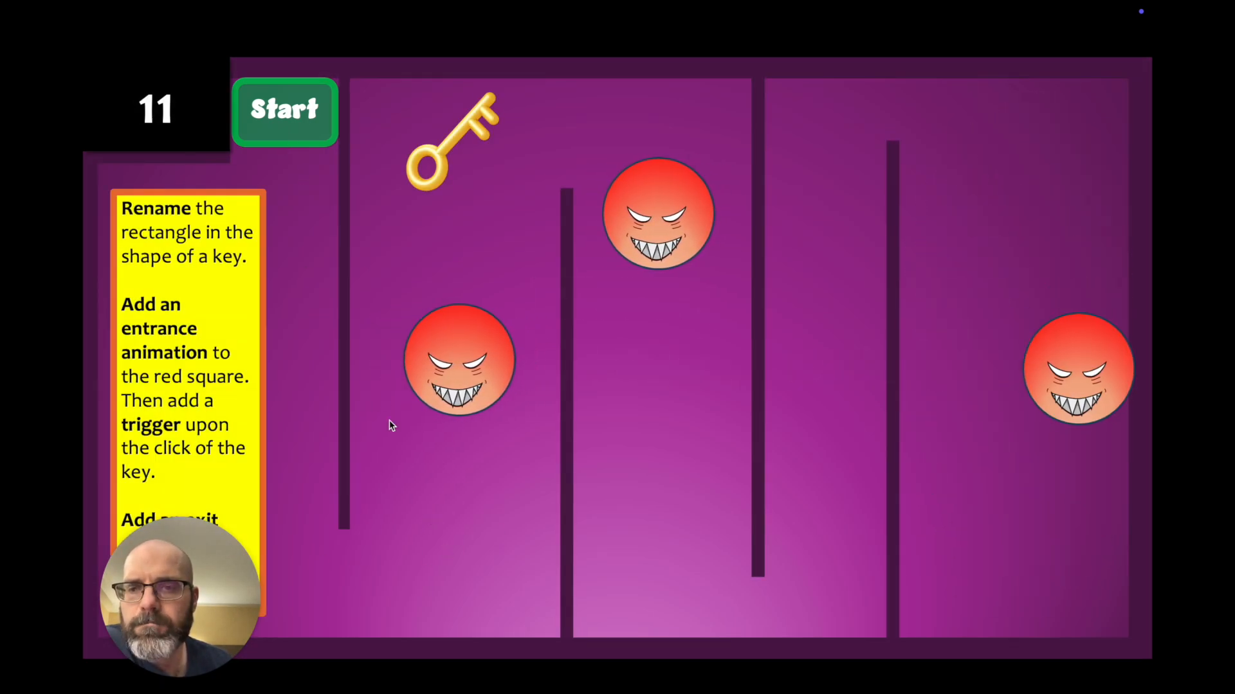
left_click(447, 149)
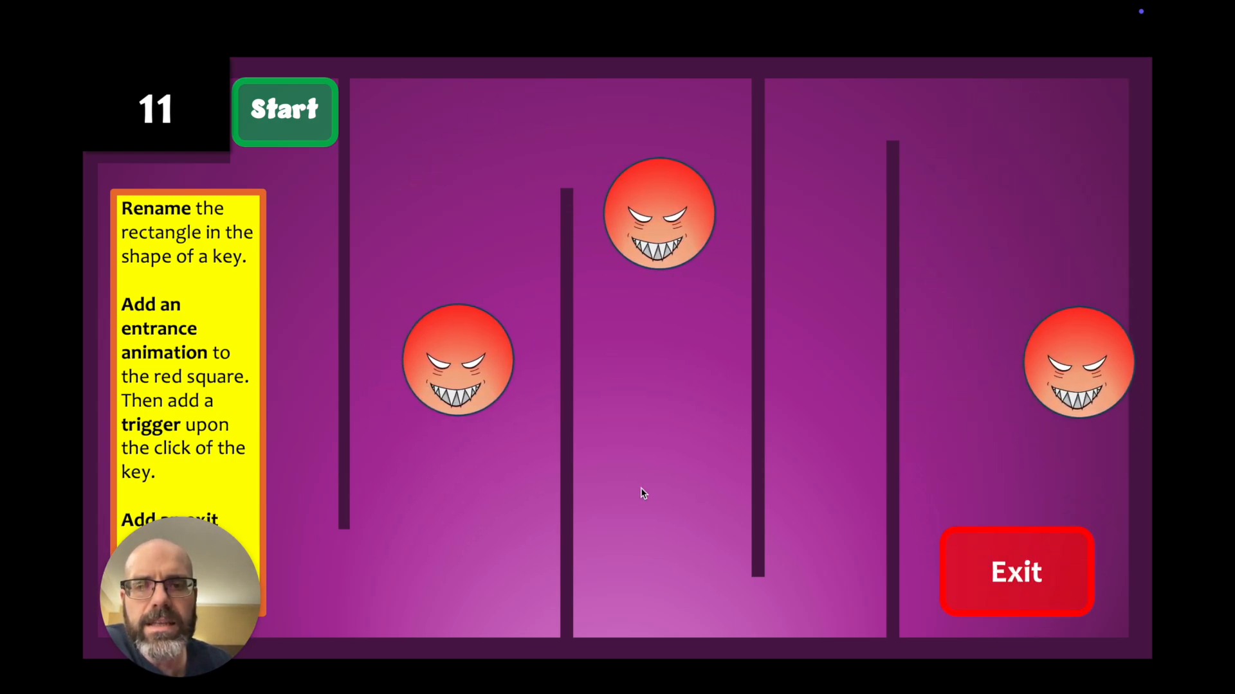
key("Escape")
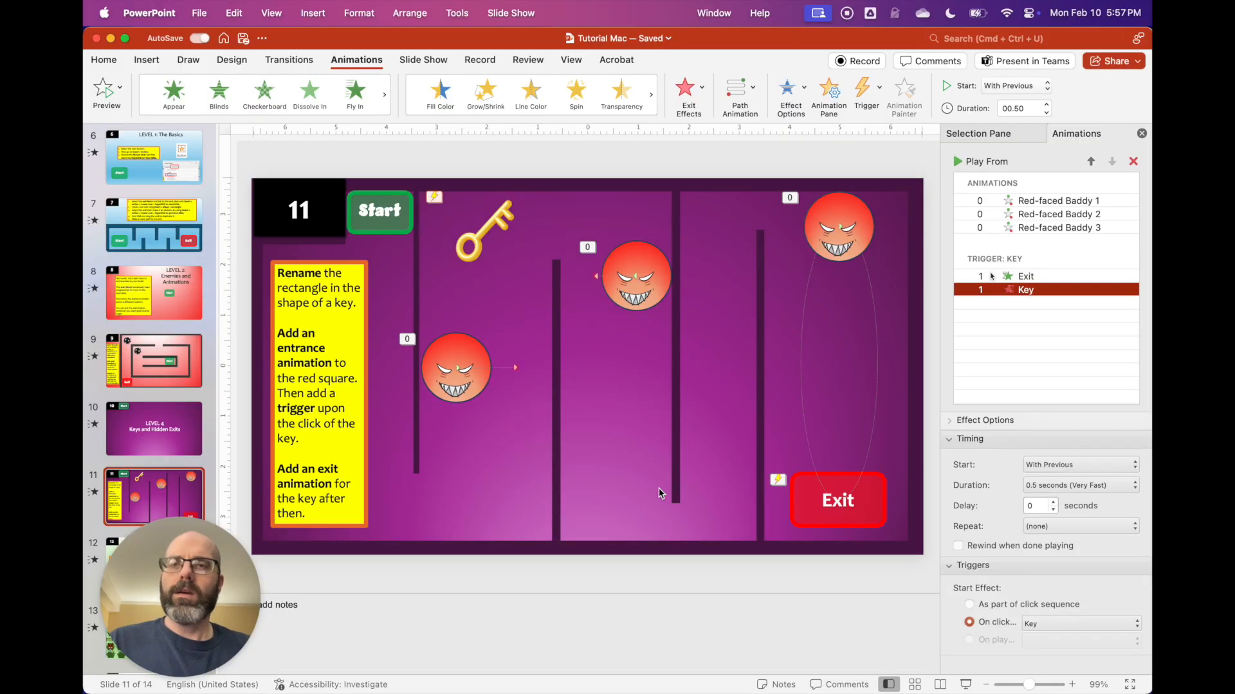
- Review the "Just for Fun" introduction on slide 12 and open the bush maze on slide 13
left_click_drag(226, 588, 216, 340)
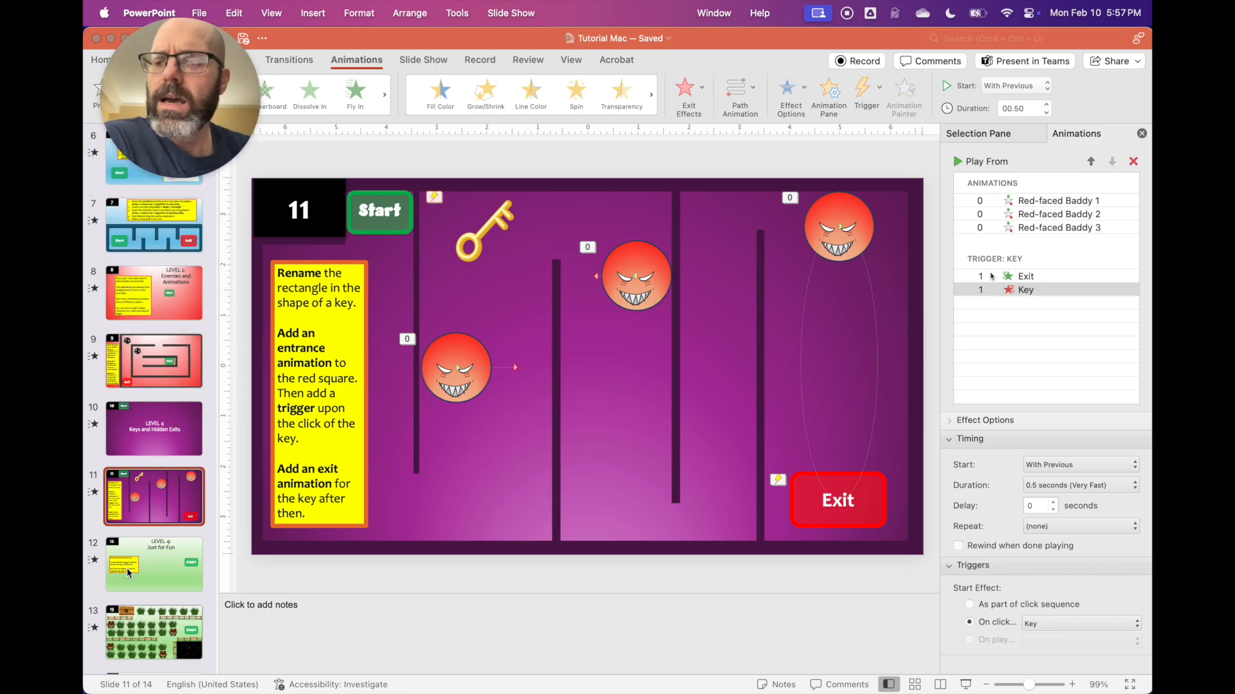
left_click(170, 579)
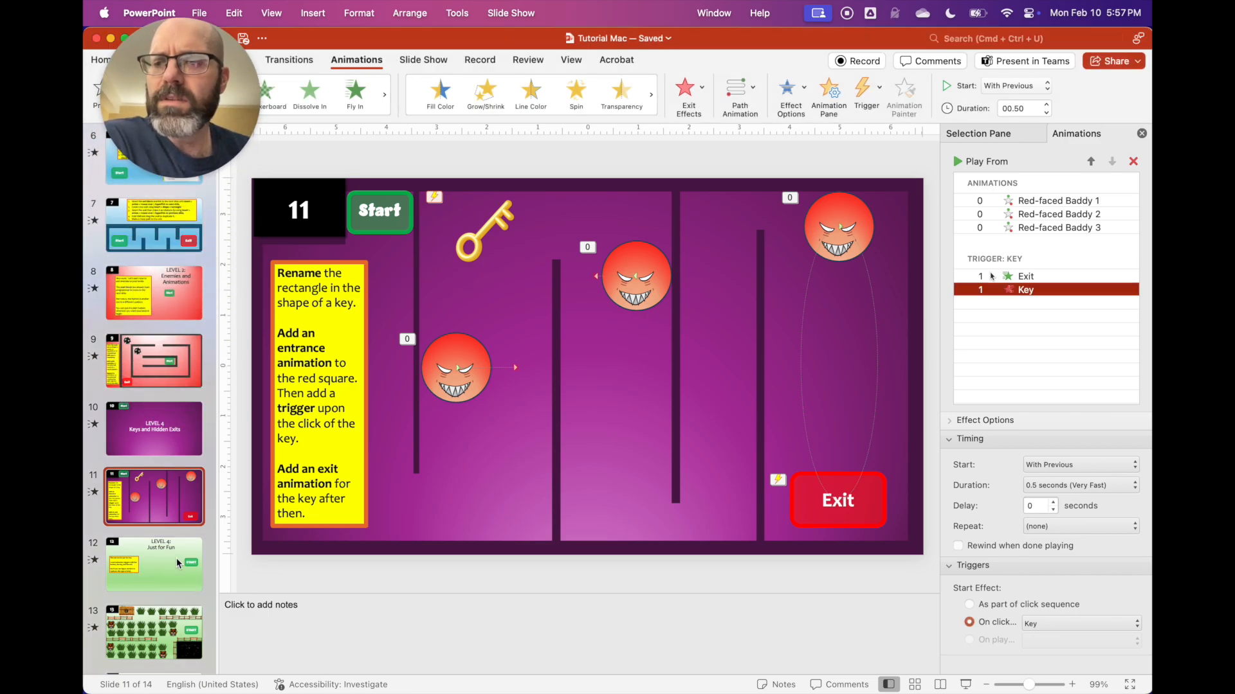
left_click(175, 566)
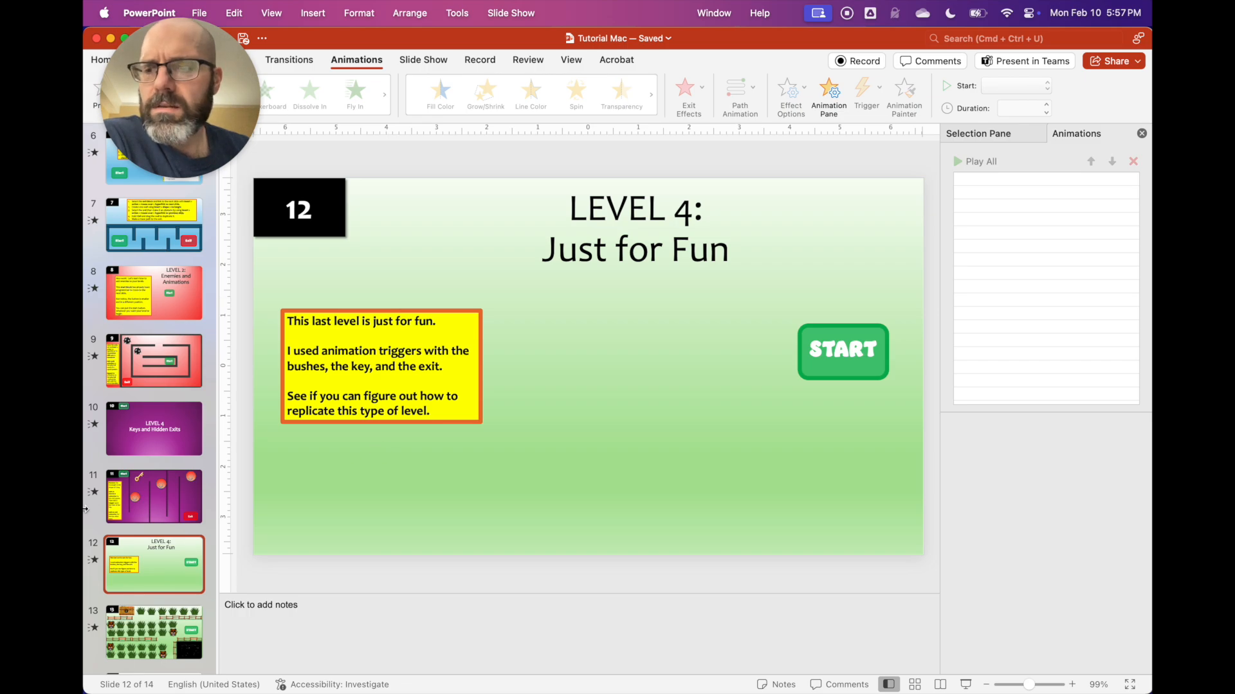
scroll(129, 511, "down", 2)
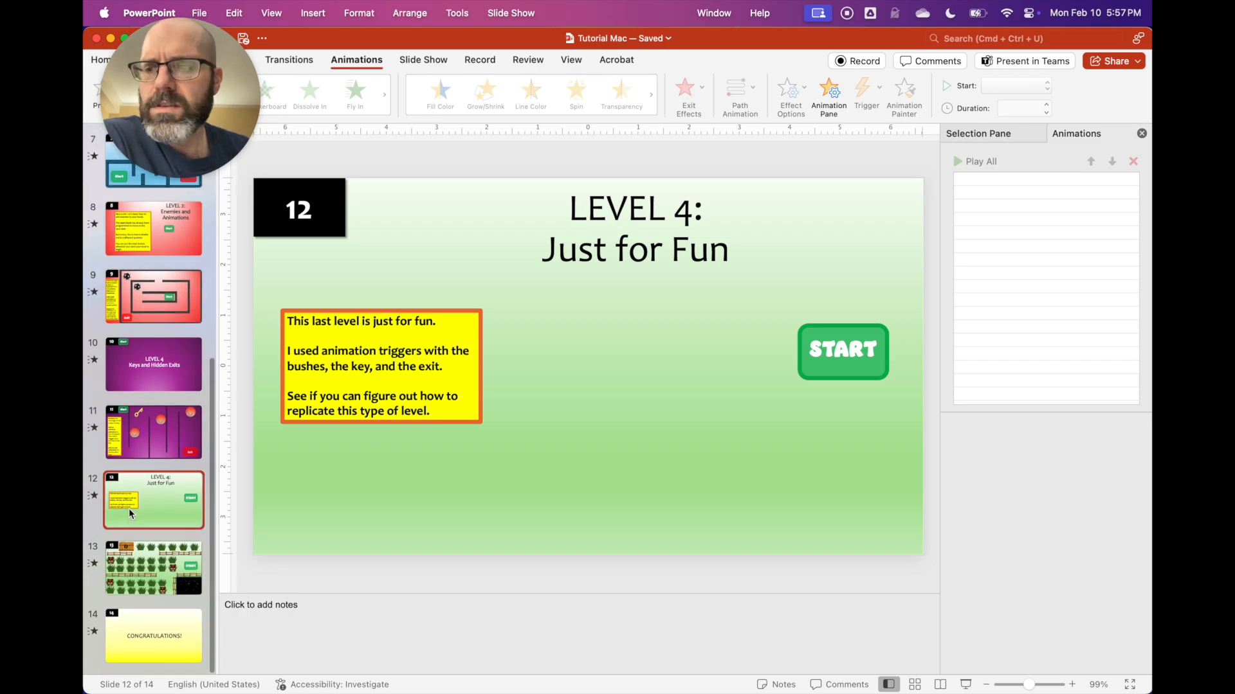
left_click(148, 575)
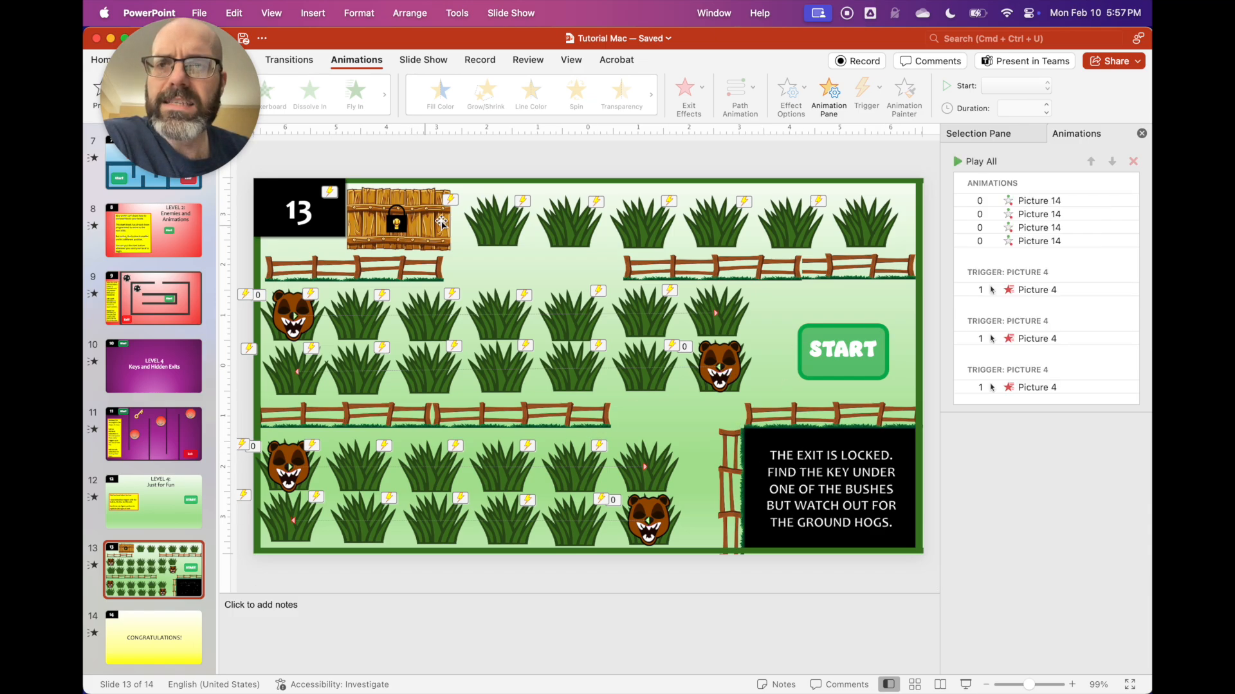
- Examine the triggered animations on slide 13, including the locked gate and the bushes
mouse_move(428, 223)
left_mouse_down()
mouse_move(490, 240)
mouse_move(440, 229)
mouse_move(537, 231)
mouse_move(429, 223)
left_mouse_up()
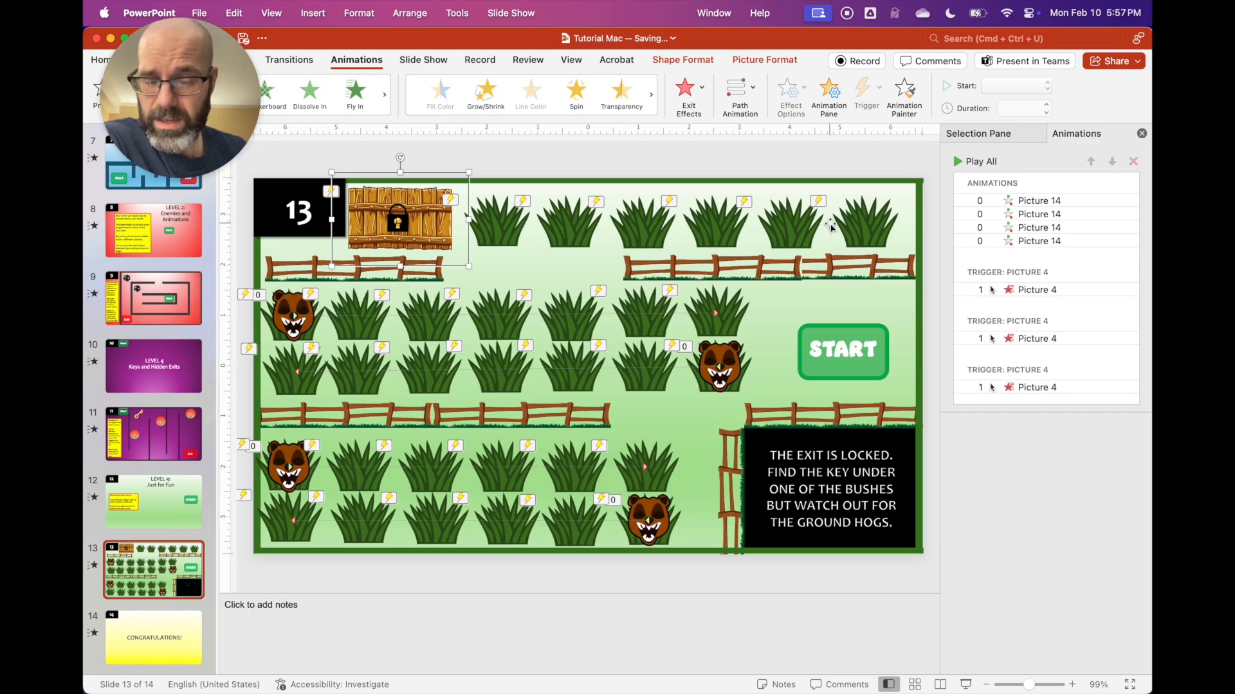
scroll(1064, 313, "down", 3)
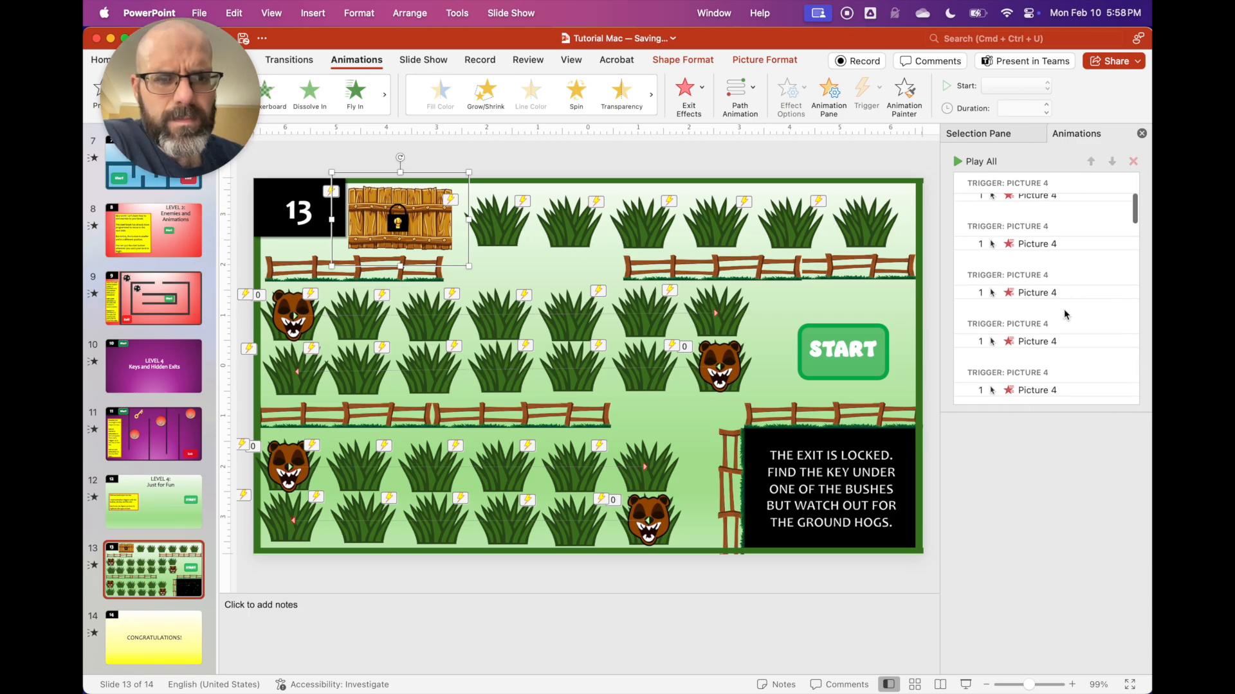
scroll(1064, 314, "up", 3)
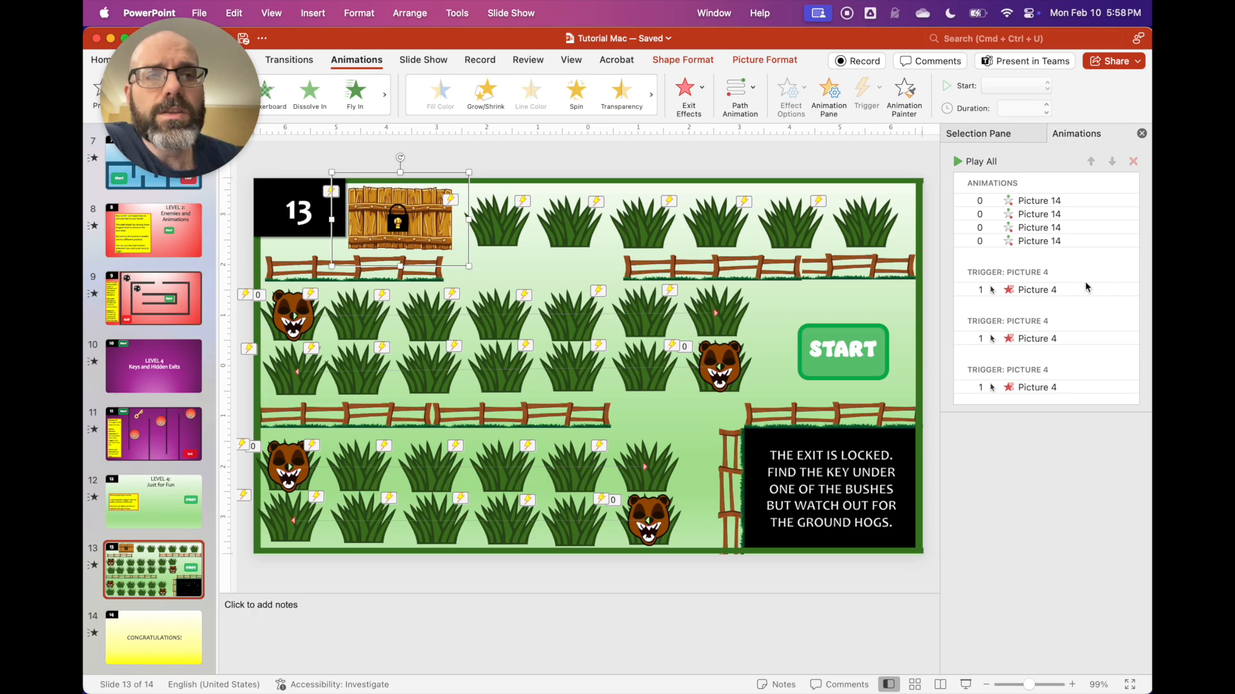
scroll(1086, 287, "down", 3)
scroll(1085, 287, "up", 3)
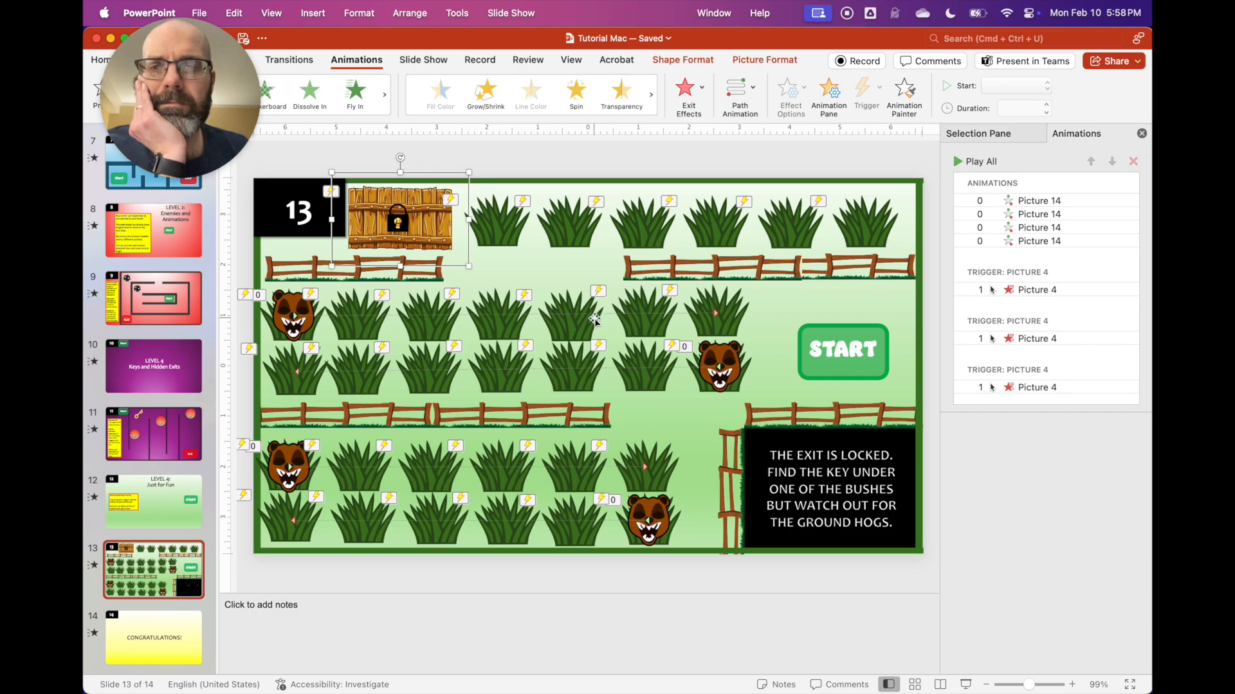
left_click(574, 325)
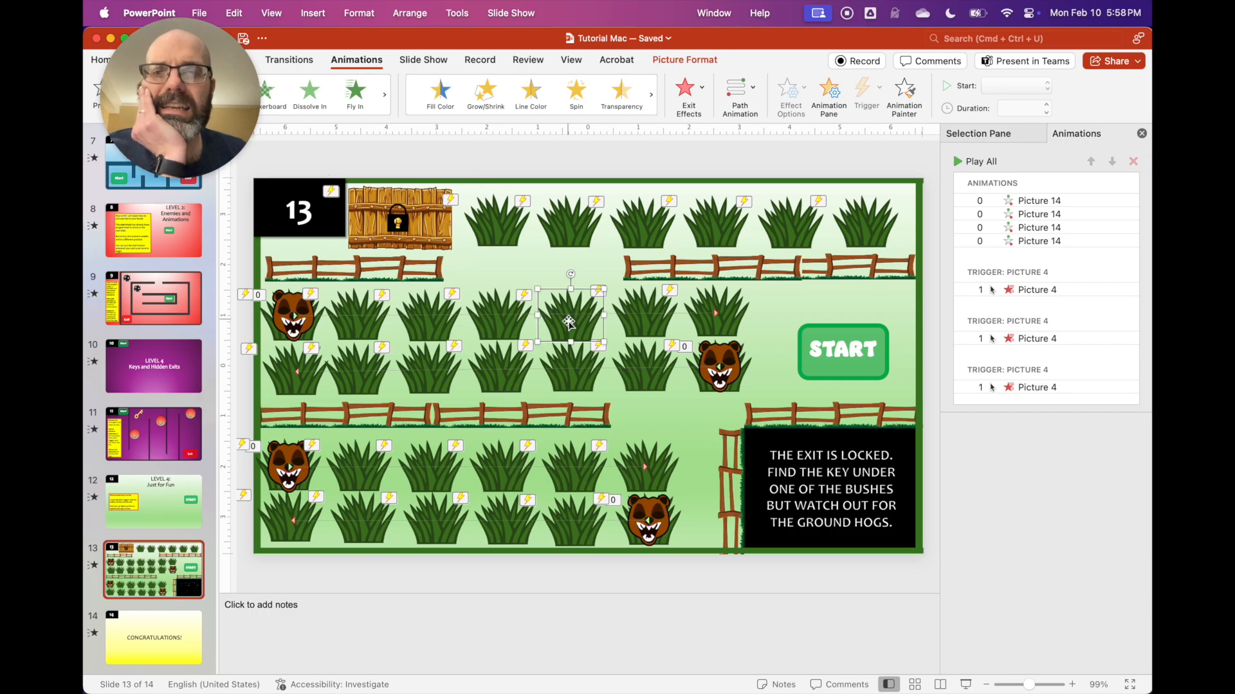
- Inspect a bush in the second row and the timing settings of the third Picture 14 animation on slide 13
left_click(577, 313)
left_click_drag(577, 313, 576, 315)
left_click(573, 334)
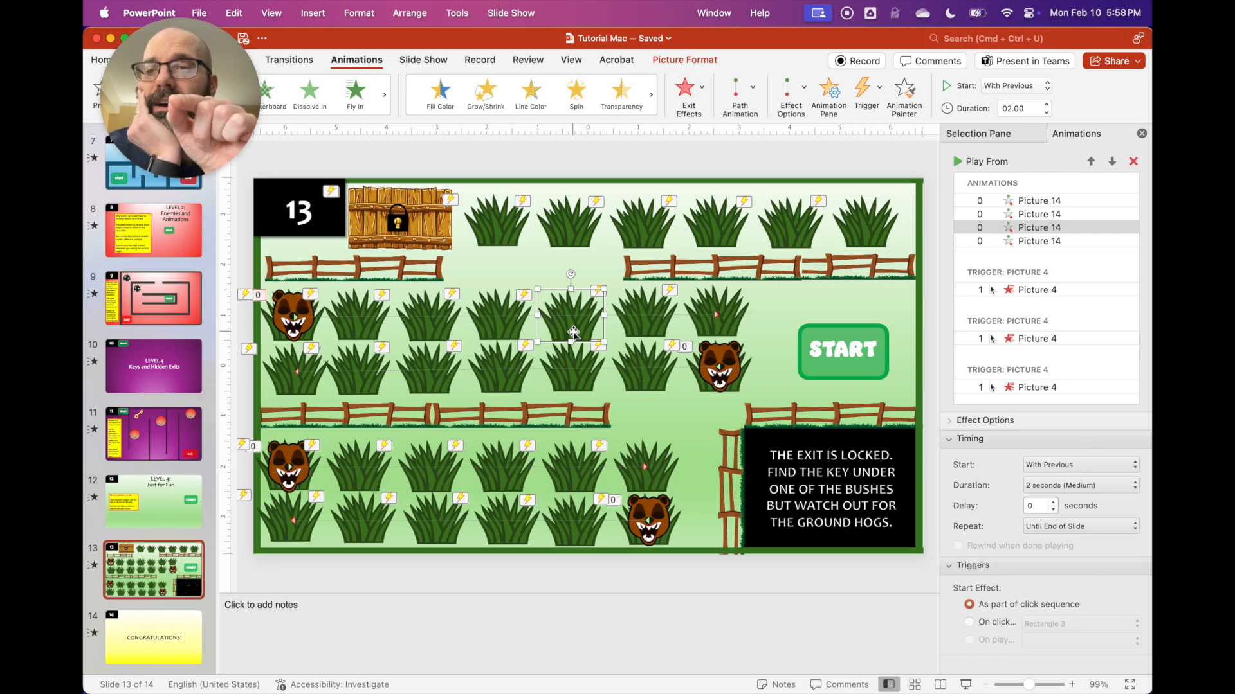
left_click(1027, 273)
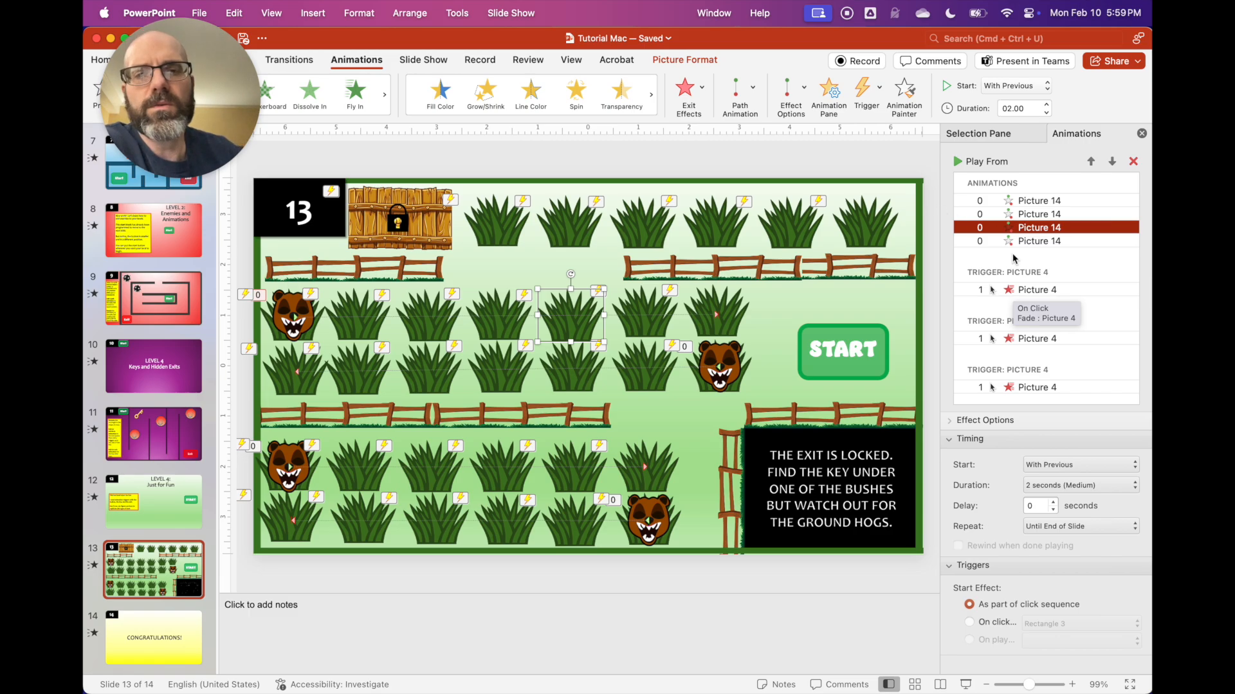
left_click(681, 421)
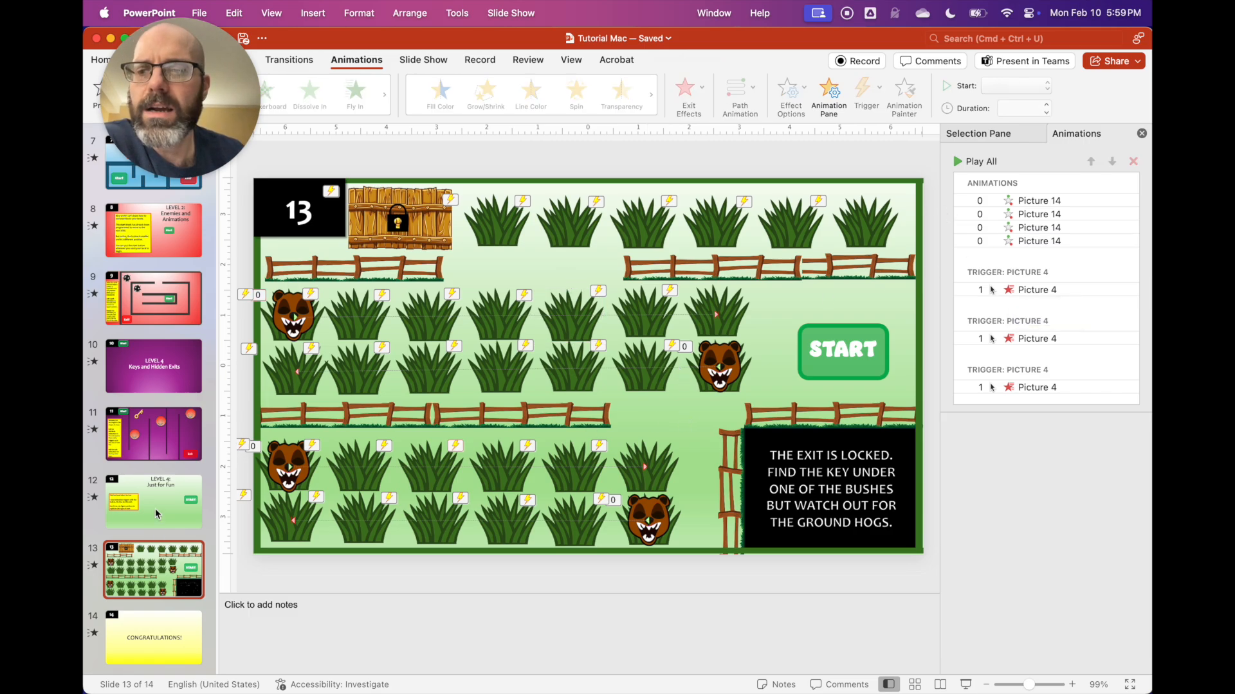
- Play the slide show from the "Just for Fun" title slide 12 and start the bush maze level
left_click(157, 514)
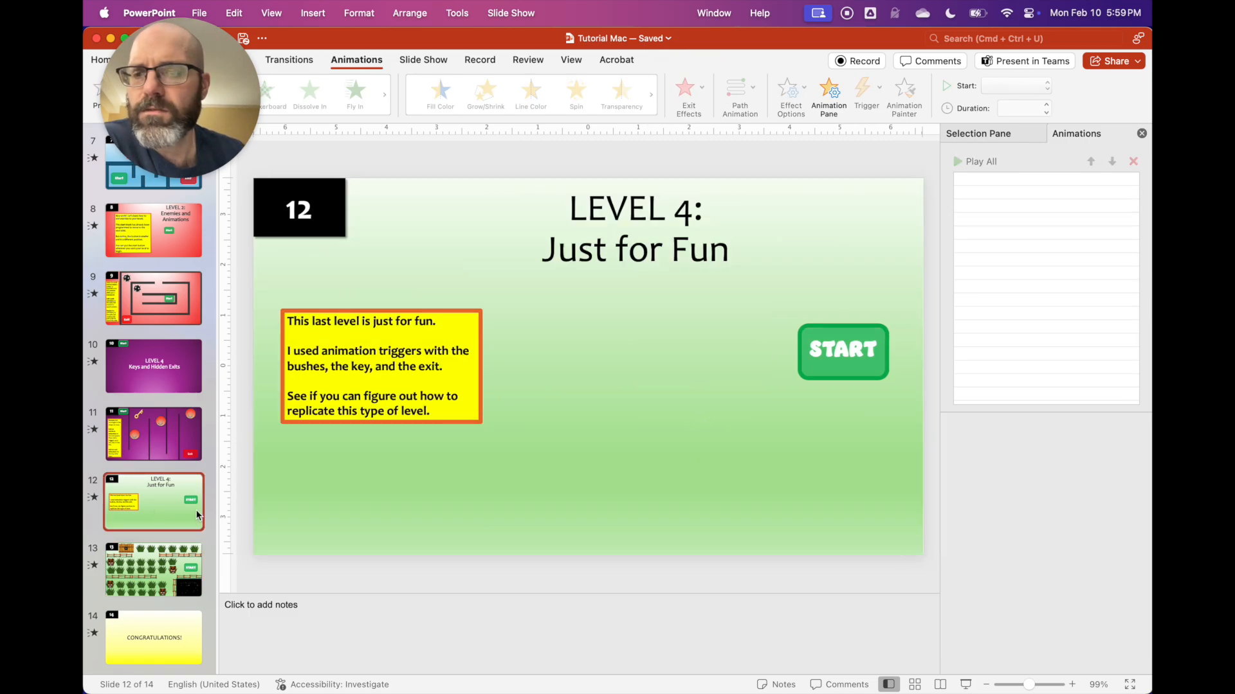
left_click(965, 685)
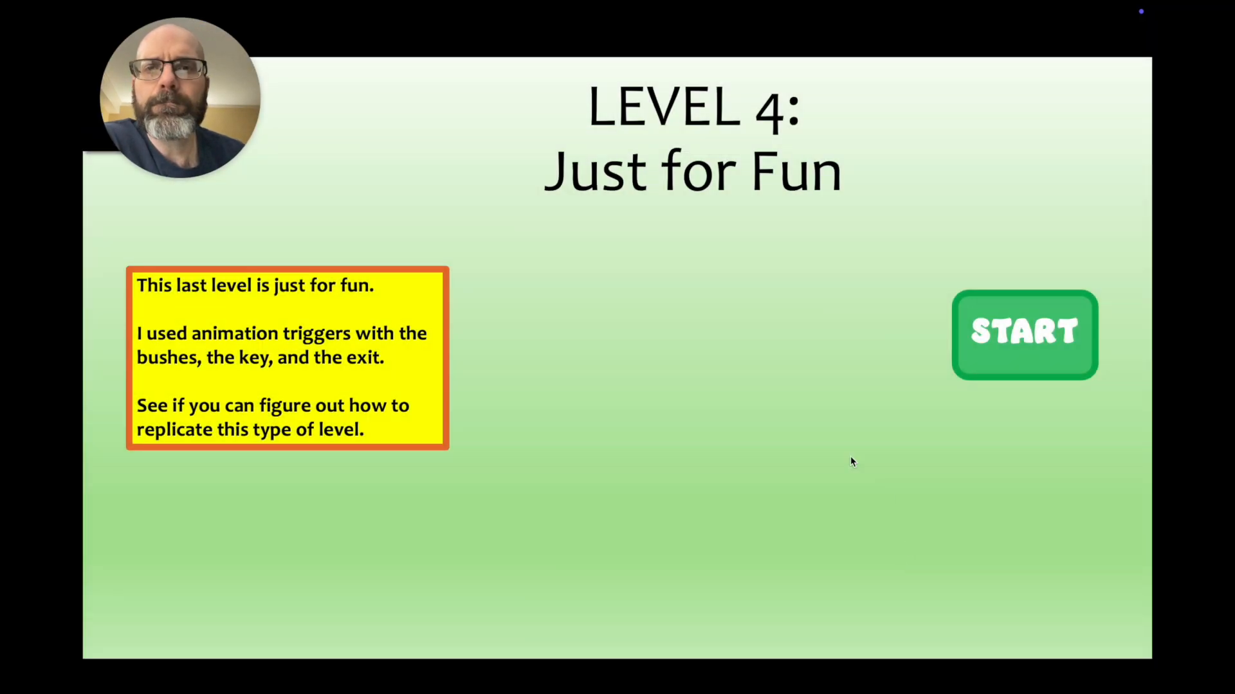
left_click(973, 362)
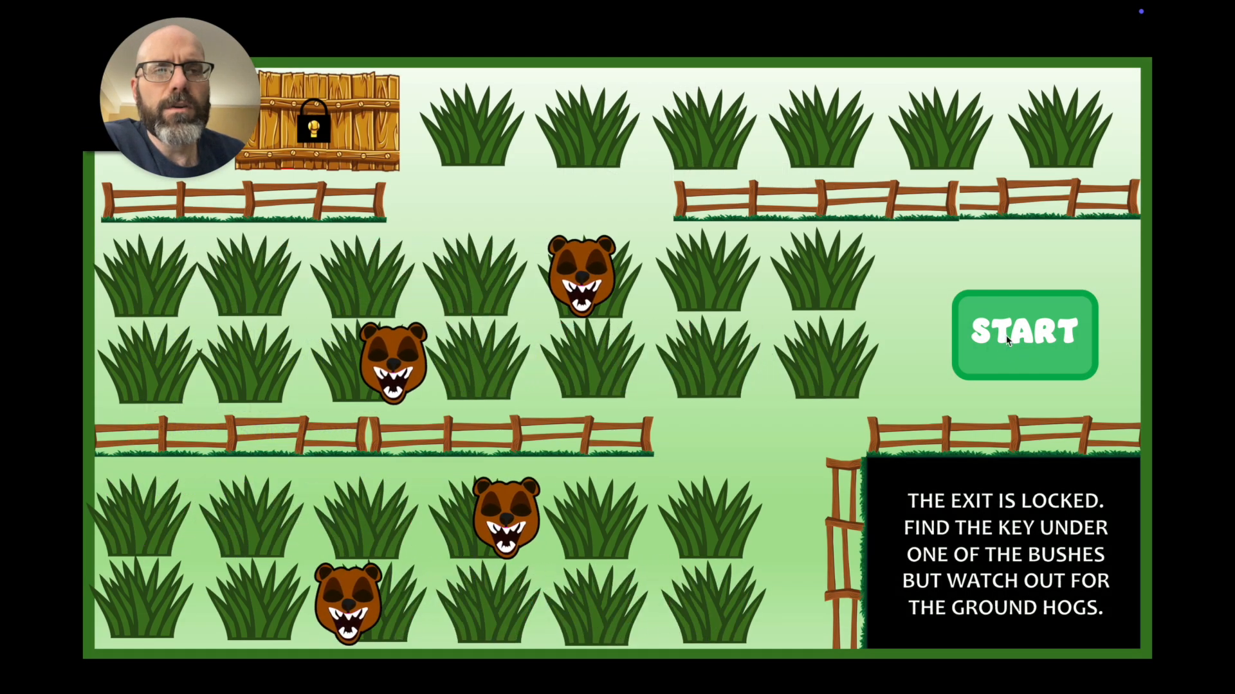
- Test the fade triggers of the bushes nearest START while avoiding the moving ground hogs, and end the show
left_click(836, 270)
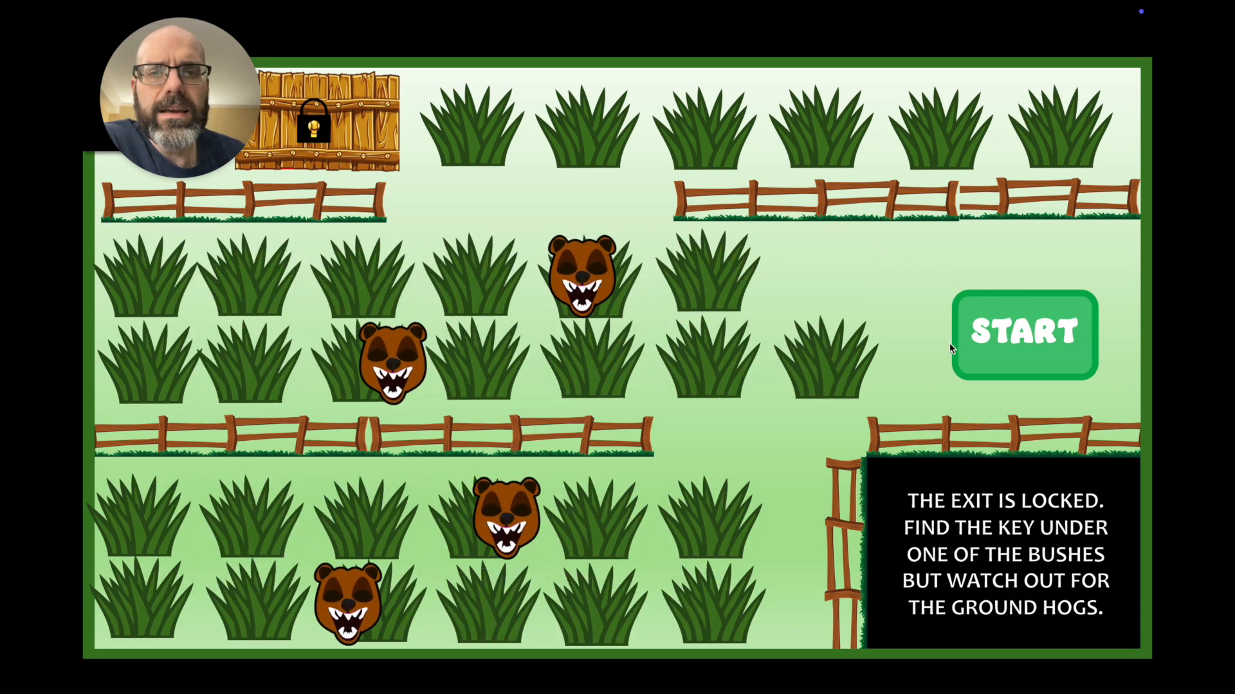
left_click(832, 356)
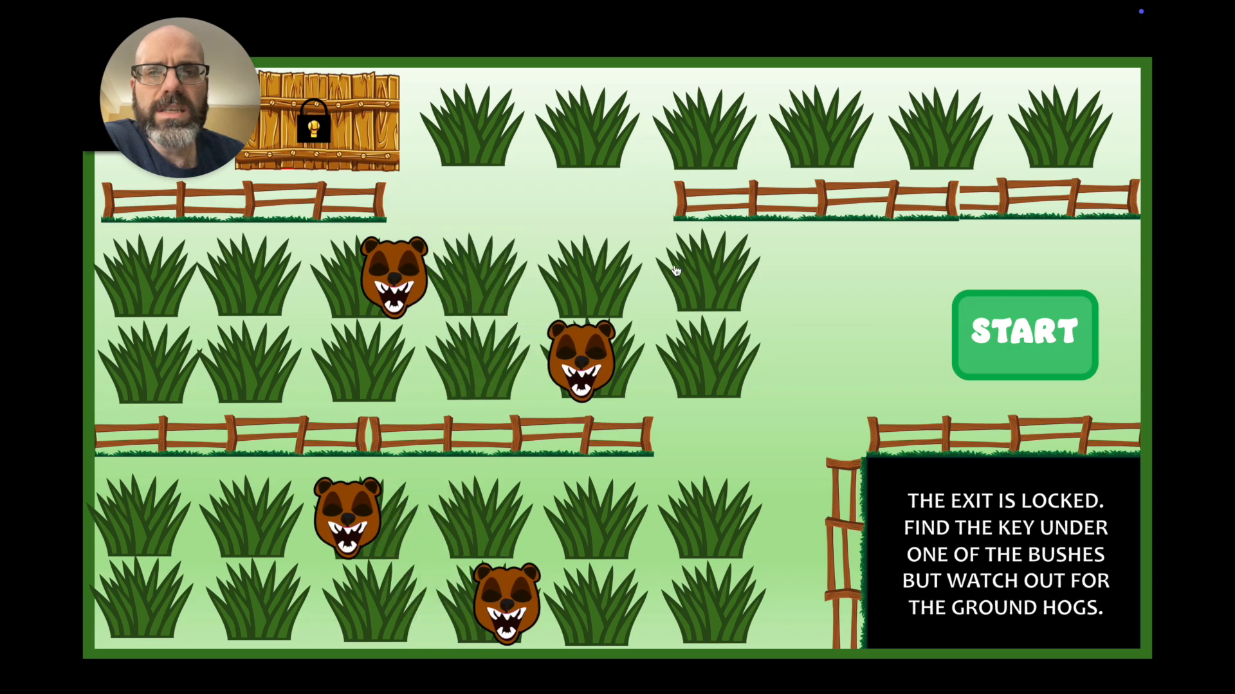
left_click(678, 271)
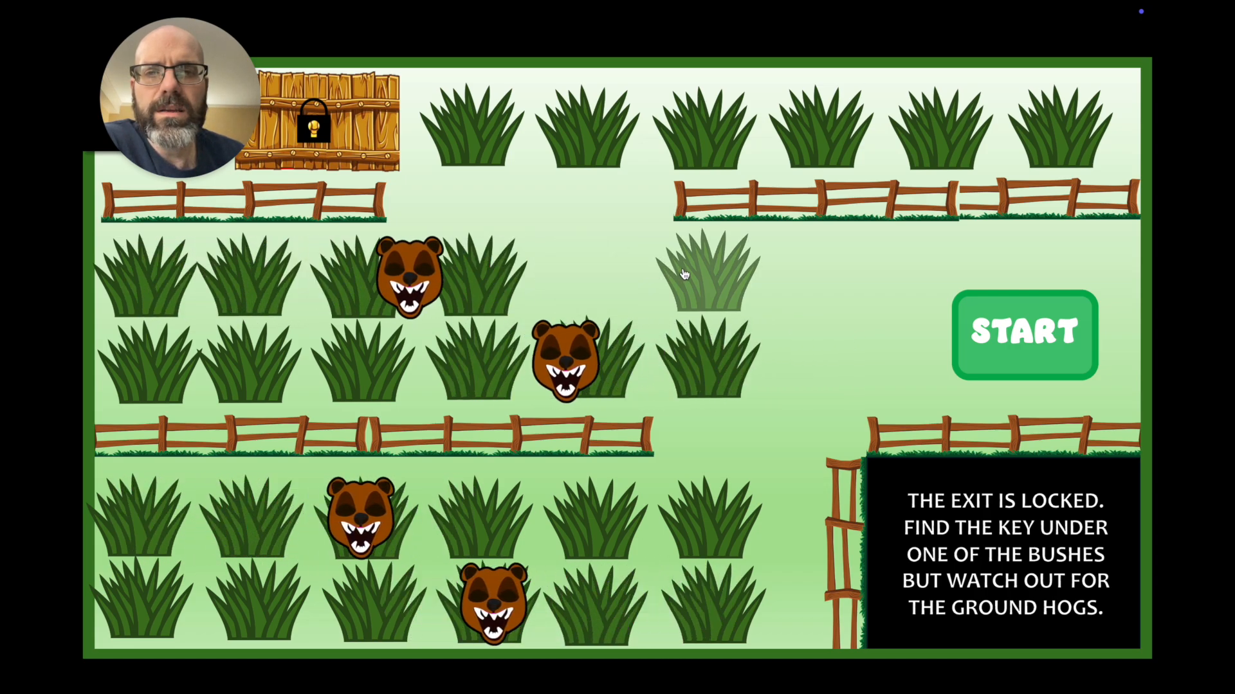
left_click(699, 368)
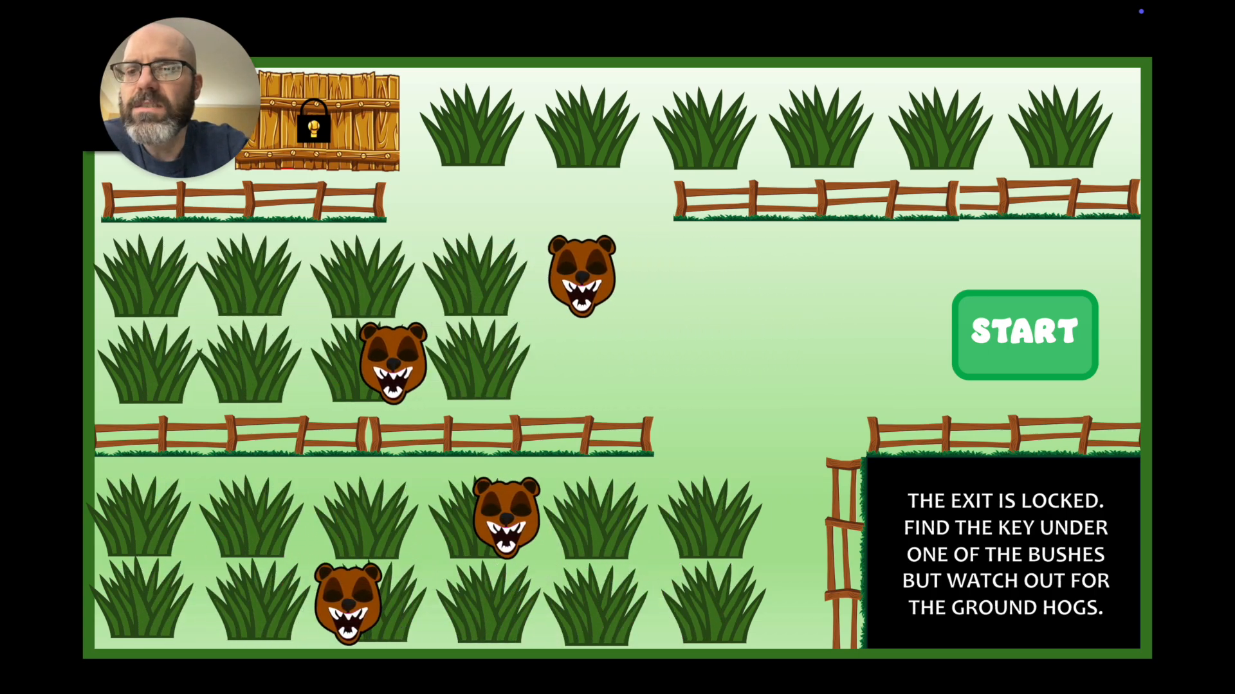
key("Escape")
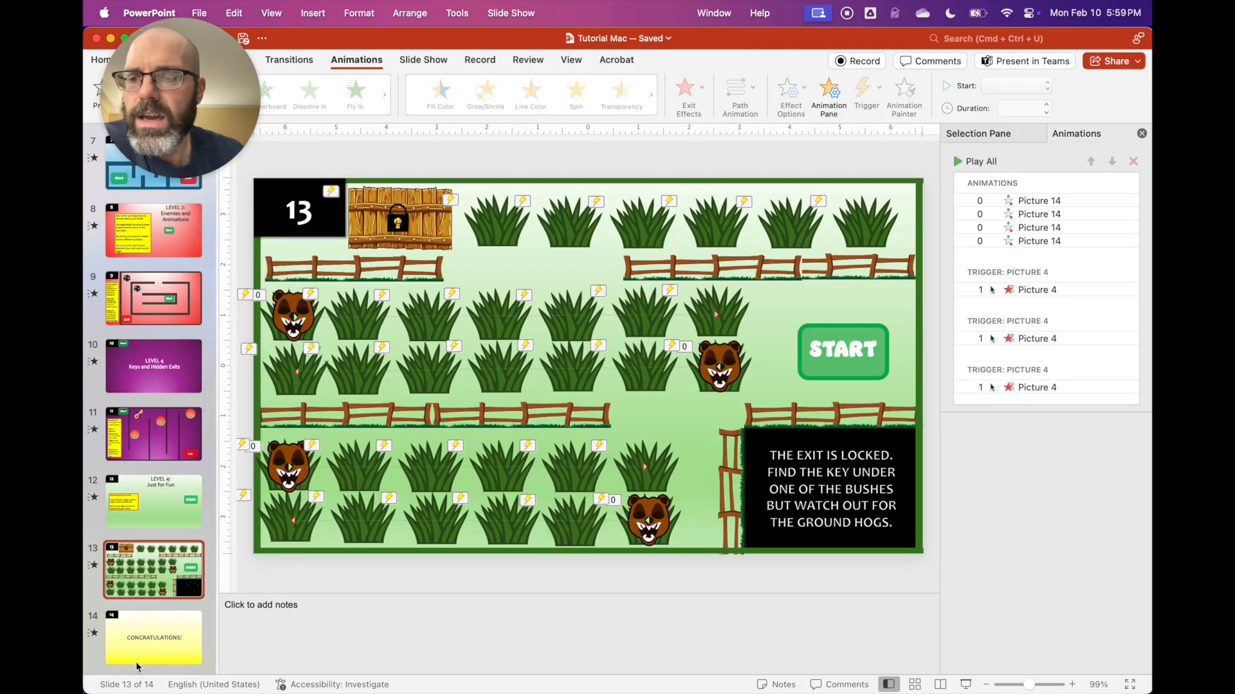